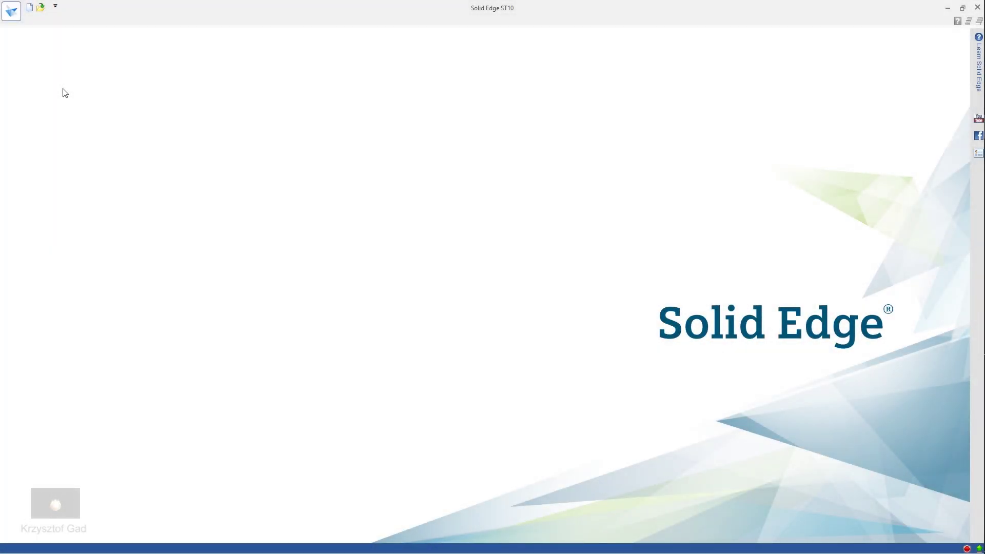
Create a new blank synchronous part document, Part1, from a Part template
click(10, 11)
click(28, 60)
click(140, 159)
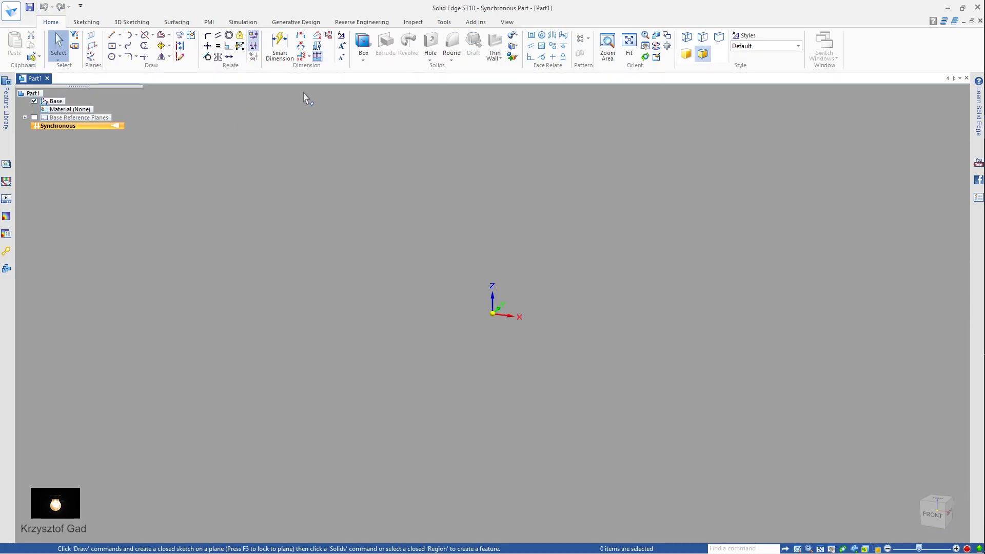
Create a cylinder 30 mm in diameter and 55 mm long centred on the origin
click(363, 61)
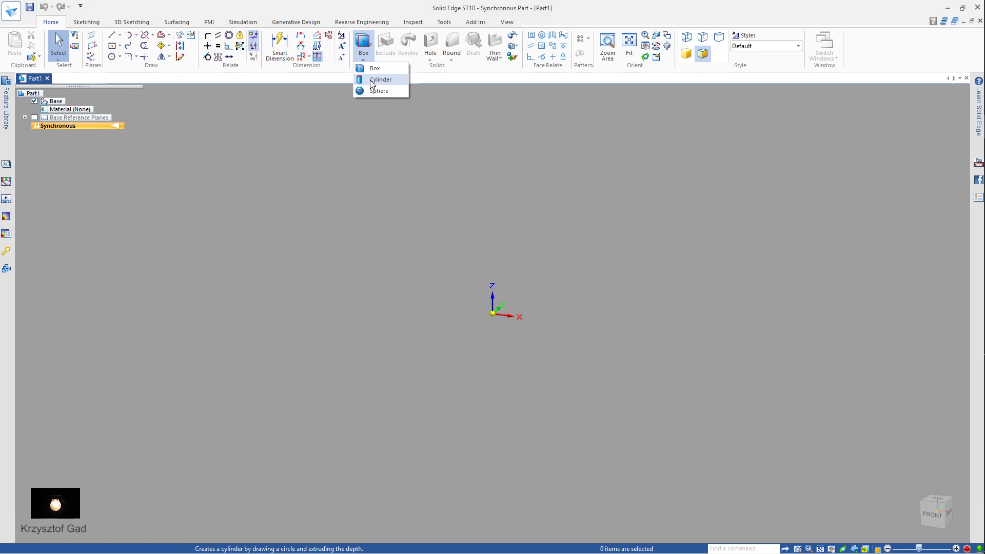
click(377, 77)
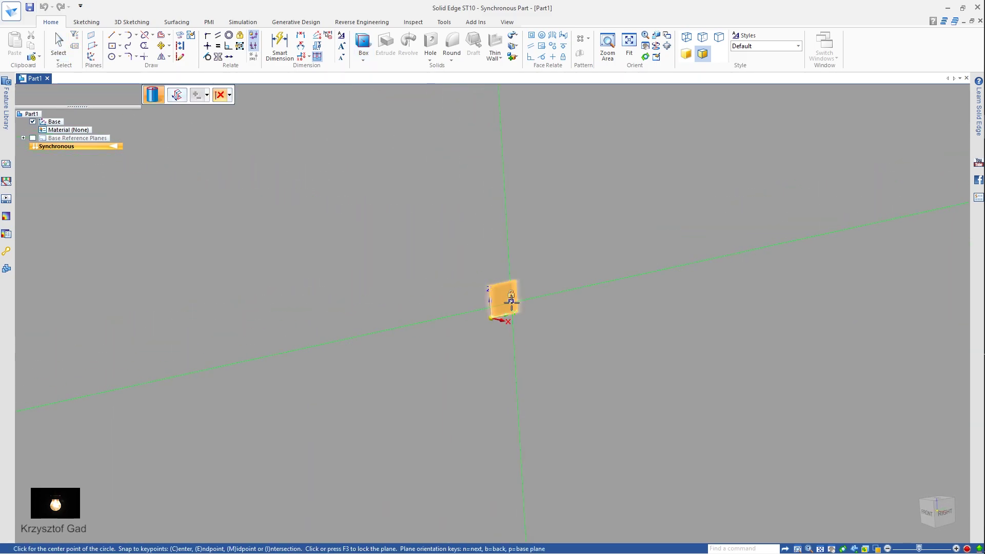
click(511, 301)
click(491, 318)
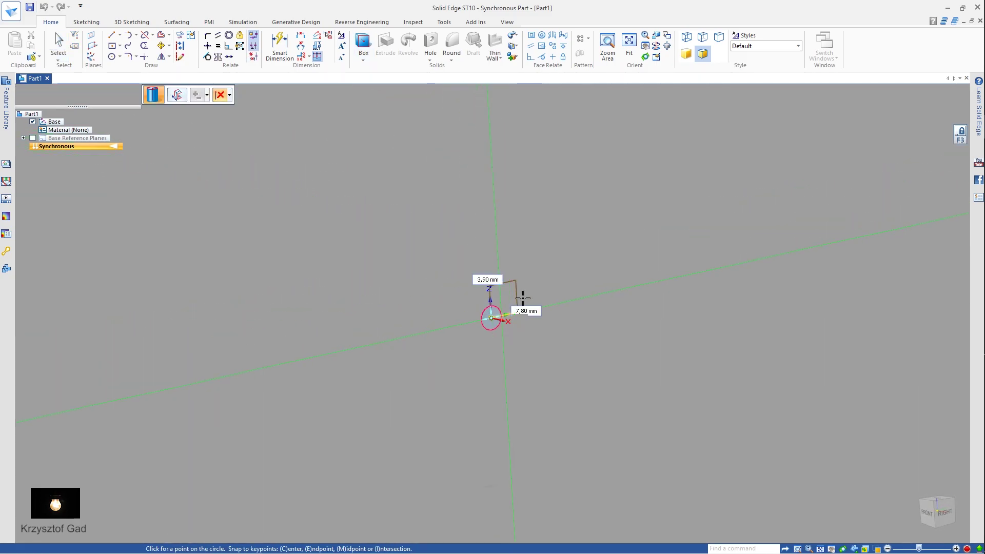
key(Return)
text(55)
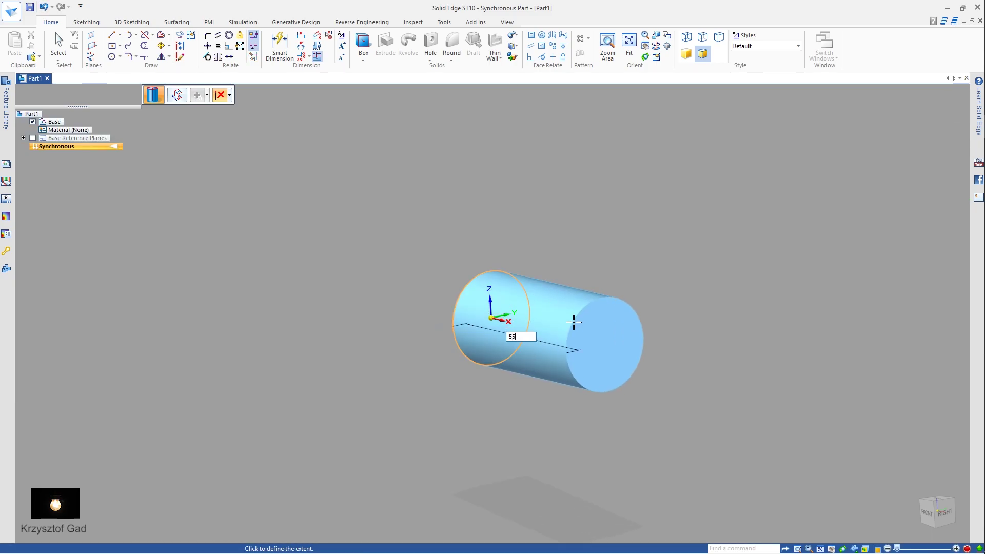
key(Return)
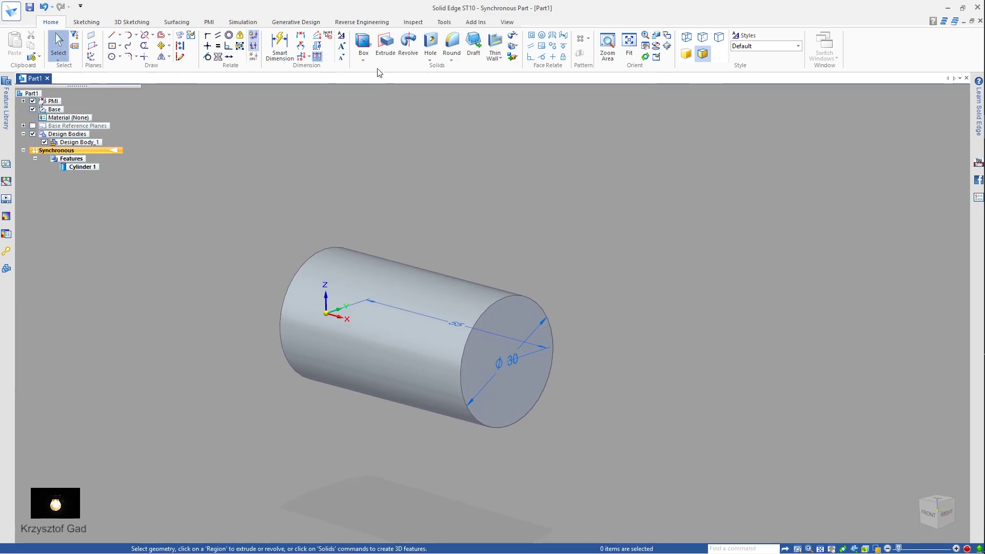
click(362, 60)
Add a 40 mm diameter, 180 mm long cylinder centred on the first cylinder's end face
click(384, 86)
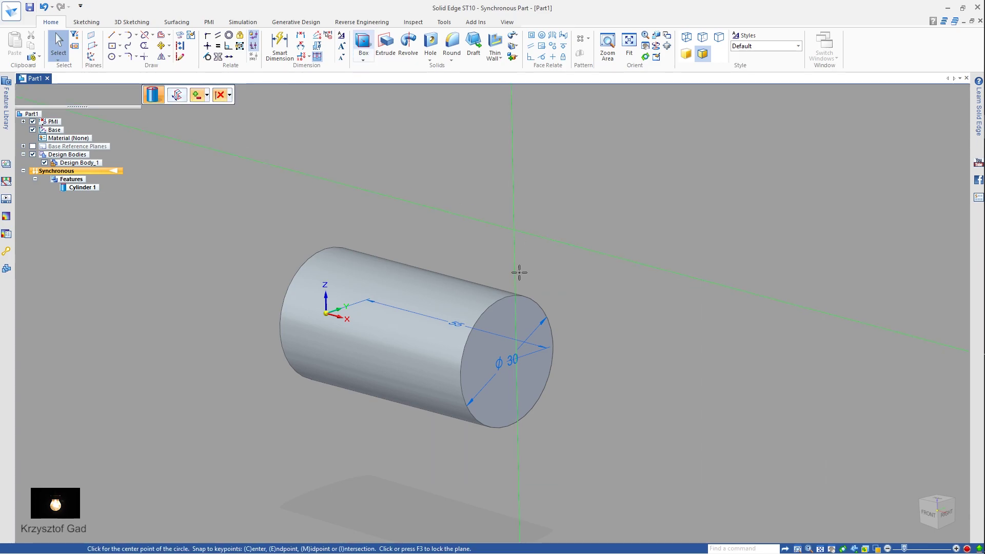
click(513, 312)
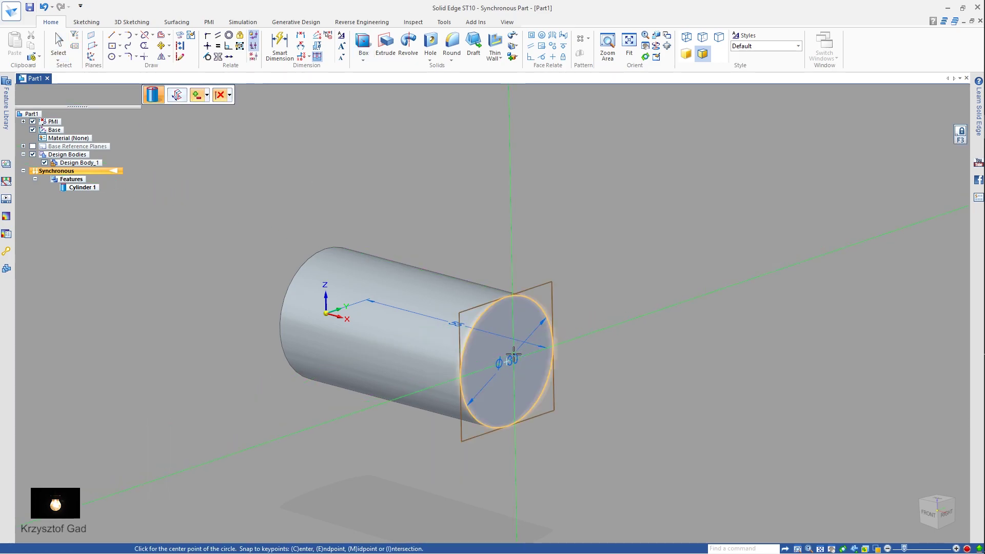
click(508, 361)
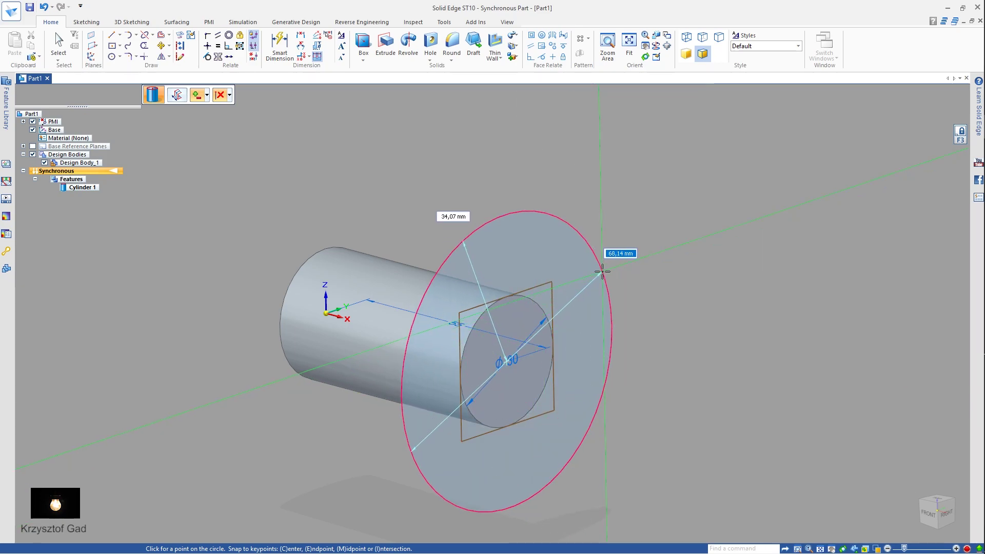
key(Return)
text(180)
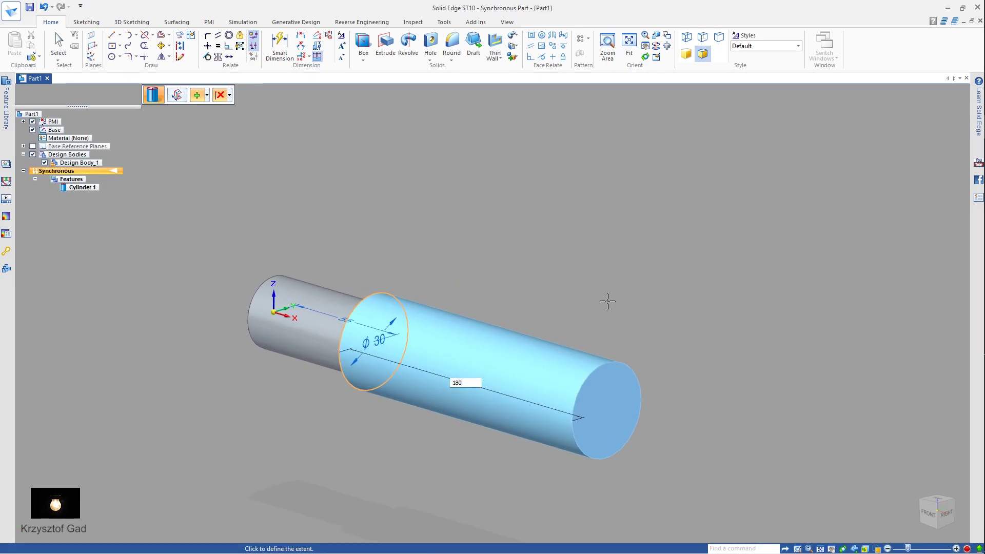
key(Return)
scroll(608, 308, up, 5)
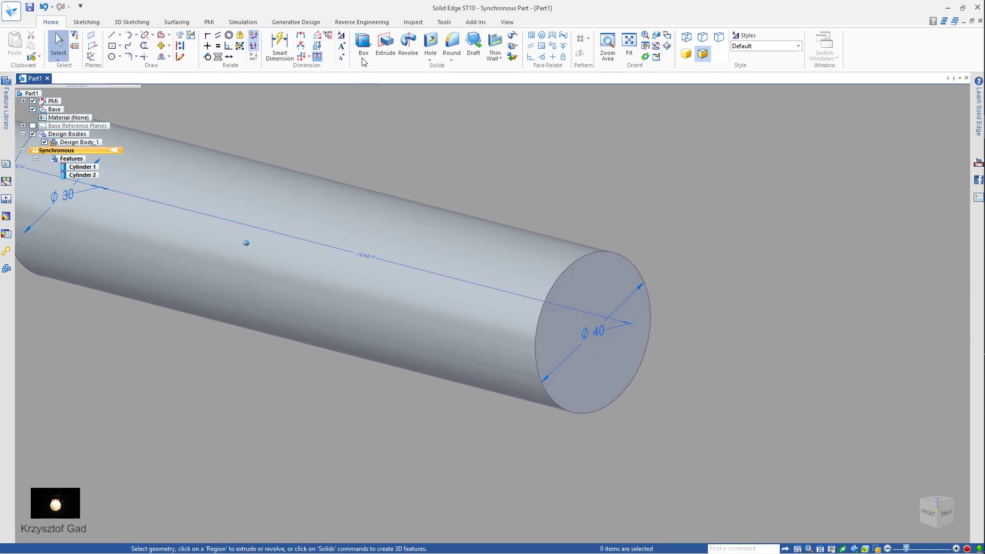
click(363, 61)
Add a 25 mm diameter cylinder centred on the 40 mm section's end face, then fit the view
click(378, 79)
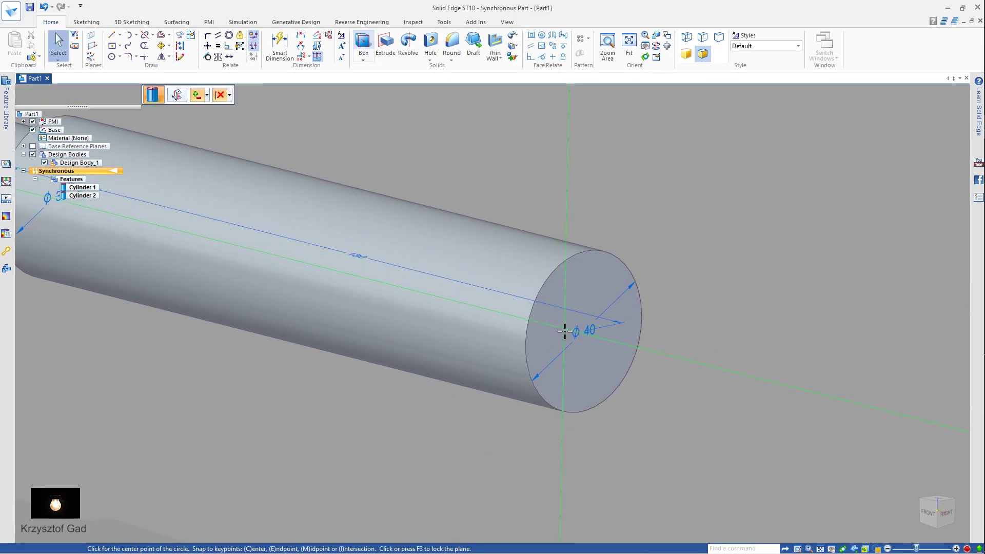
key(F3)
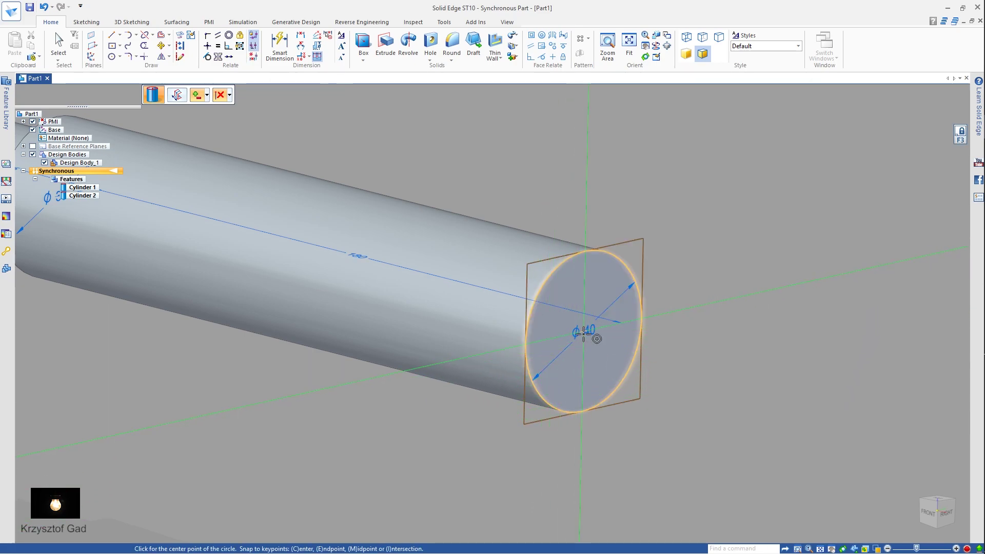
click(584, 333)
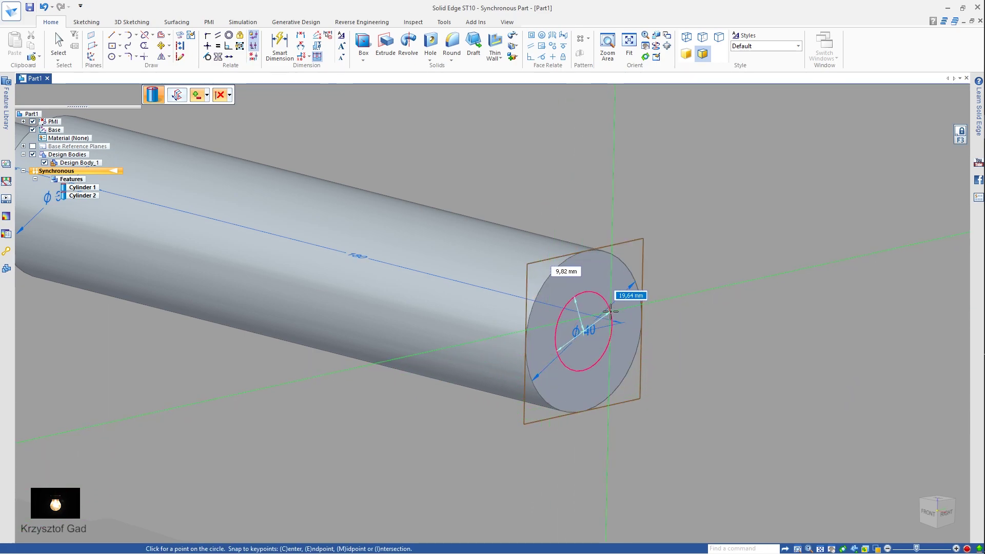
text(0)
key(Return)
click(577, 334)
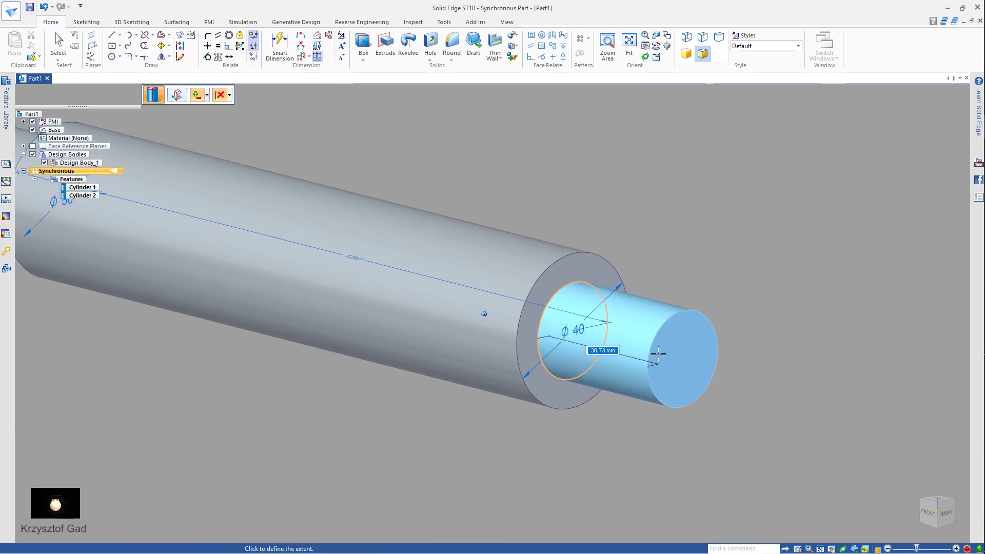
text(300)
key(Return)
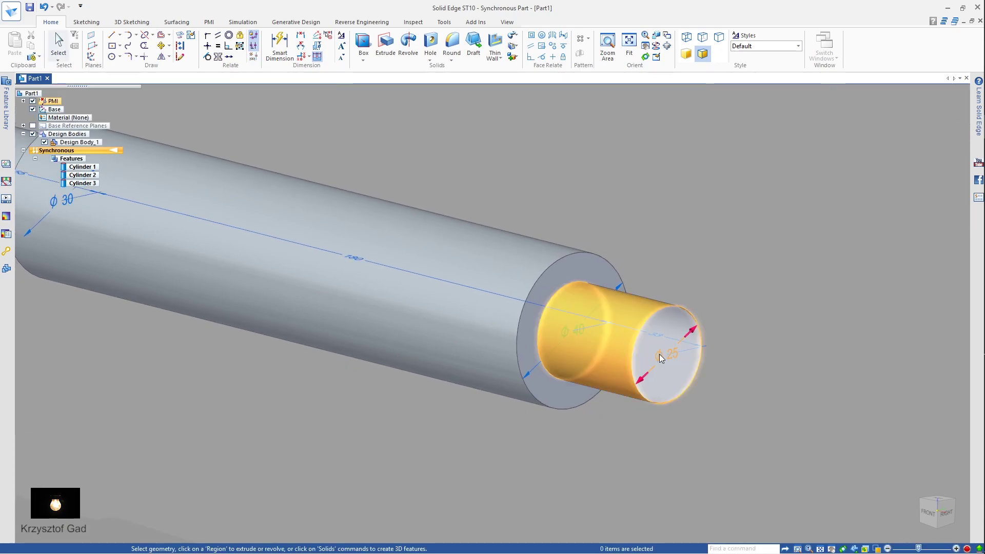
key(ctrl+shift+a)
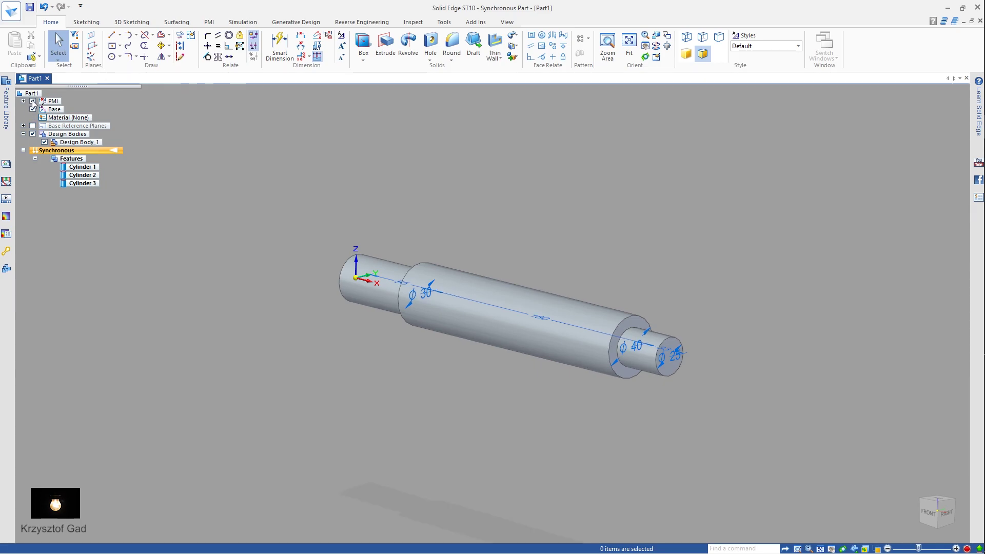
Hide the PMI dimension annotations and orbit the shaft to another side
click(32, 101)
middle_drag(154, 189, 424, 263)
scroll(424, 264, up, 2)
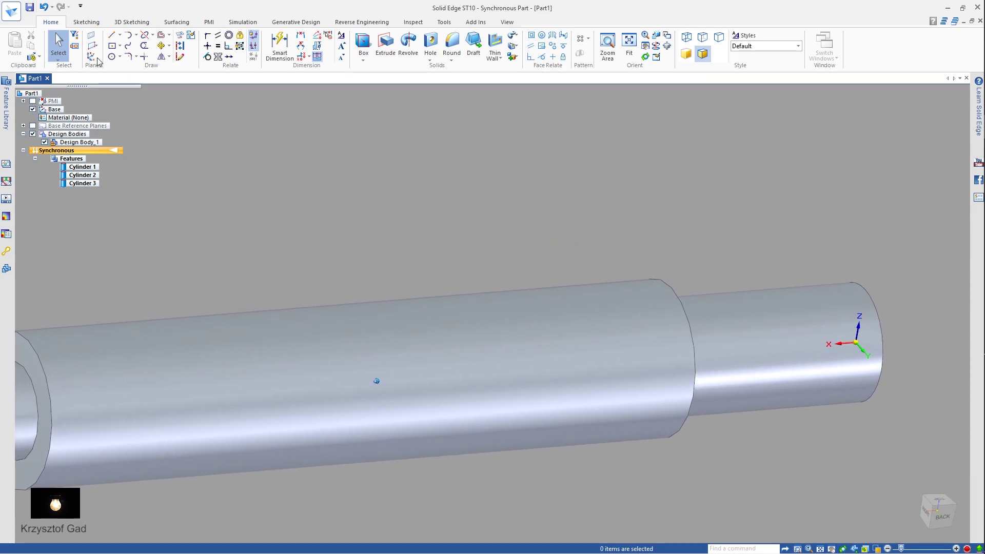
Create Plane 4 coincident with the origin base plane and offset it 9 mm
click(91, 36)
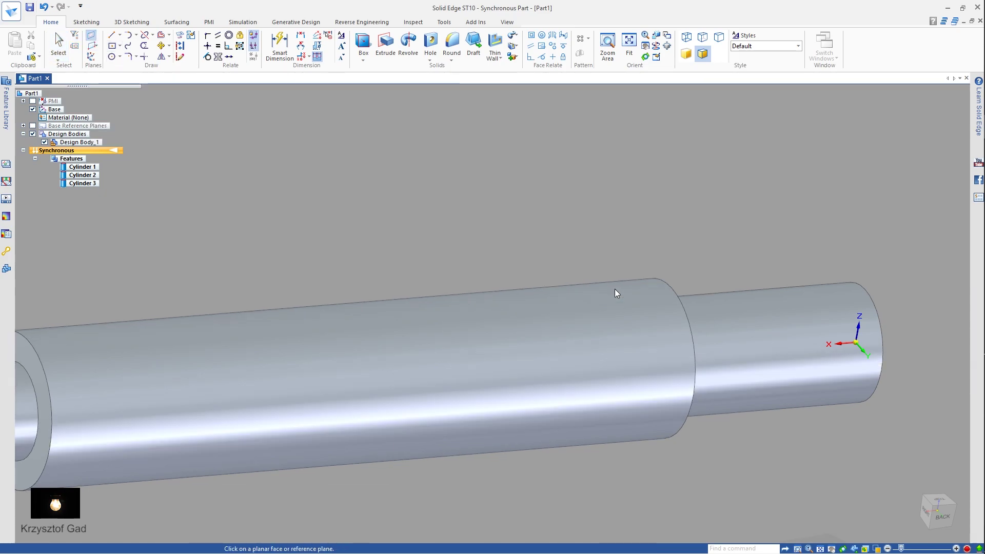
click(854, 352)
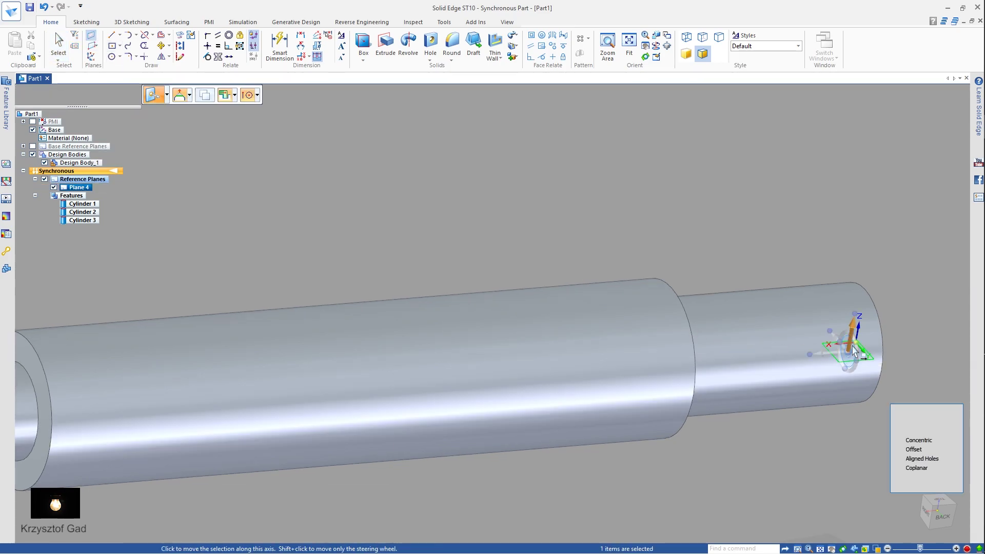
click(855, 338)
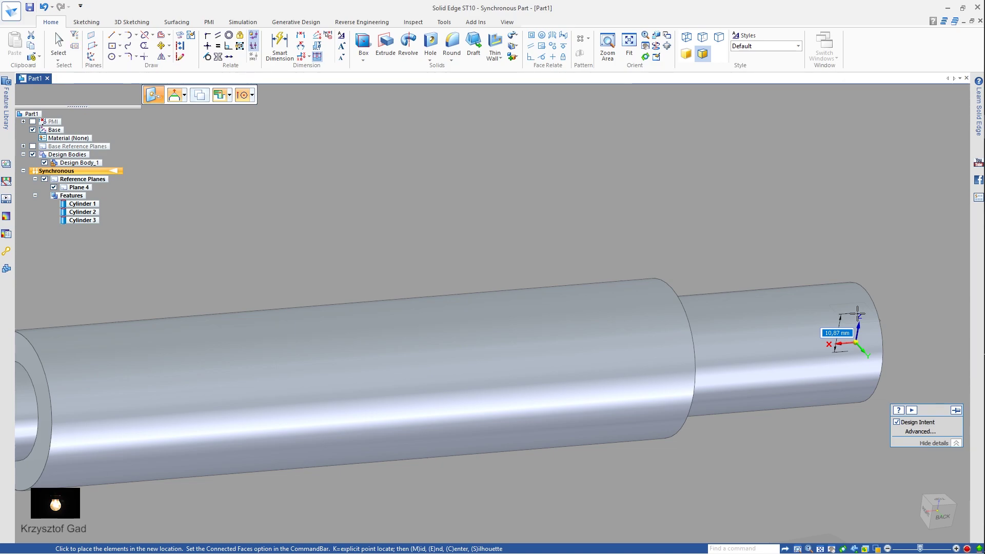
key(Return)
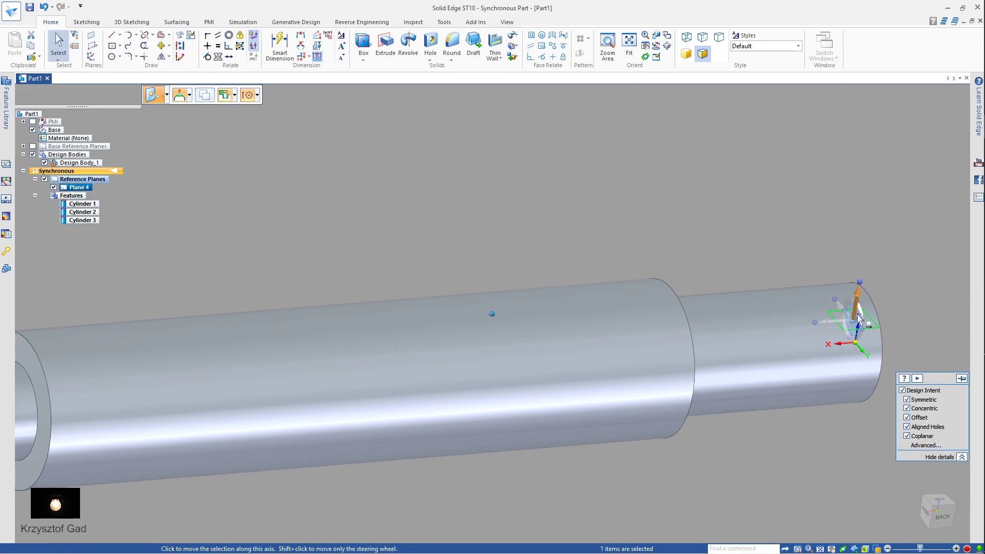
mouse_move(862, 318)
middle_down()
mouse_move(580, 187)
mouse_move(314, 128)
middle_up()
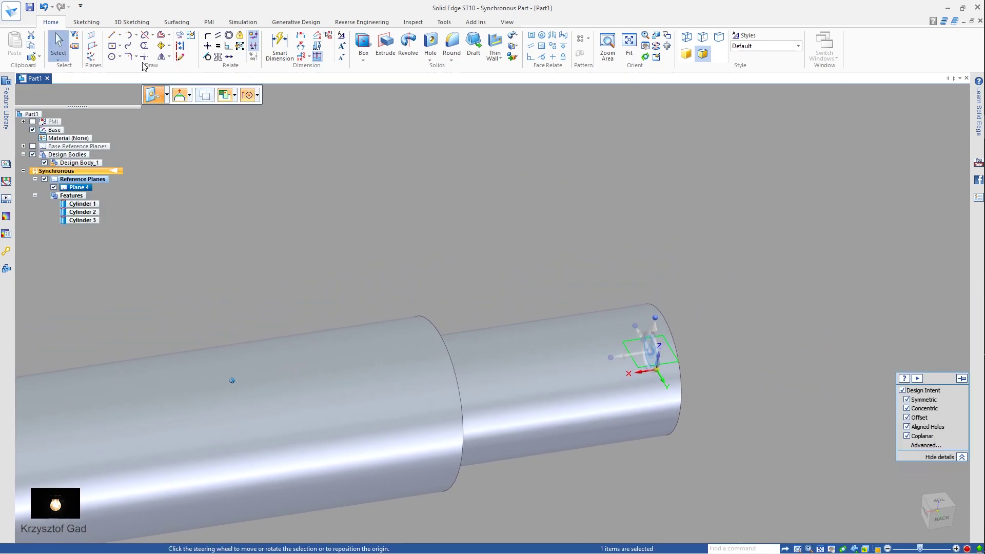
Draw a centre rectangle on Plane 4, viewed square-on, as the keyway outline
click(112, 46)
middle_drag(604, 315, 631, 382)
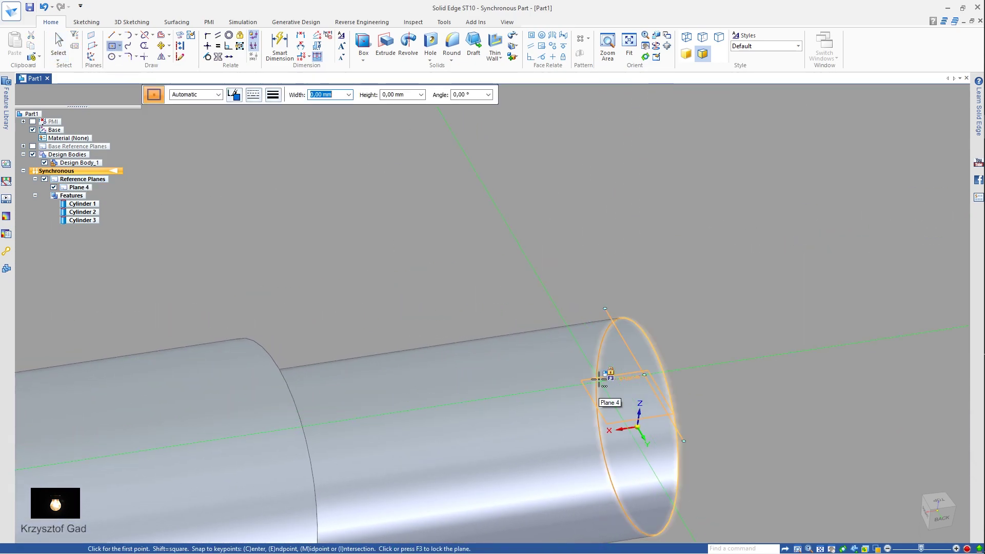
key(F3)
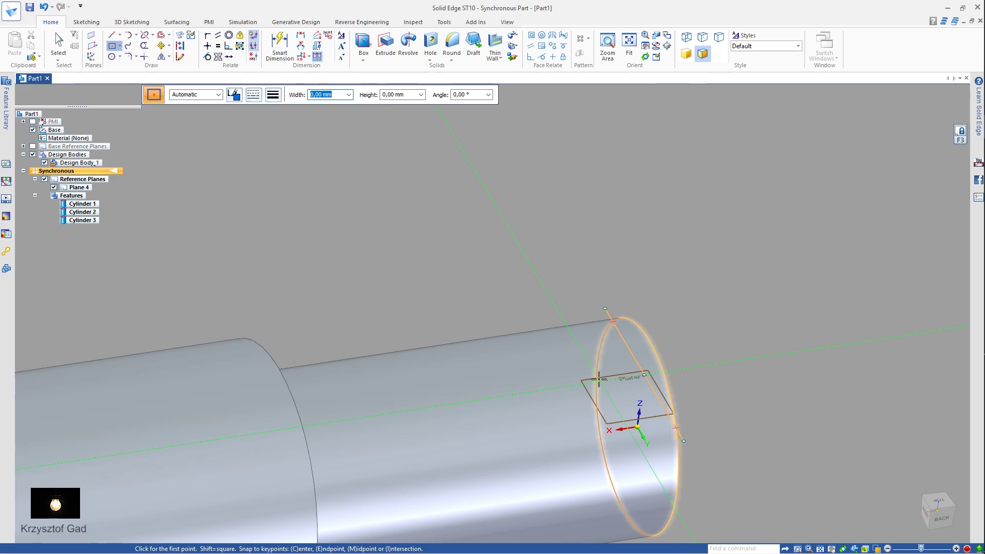
click(940, 500)
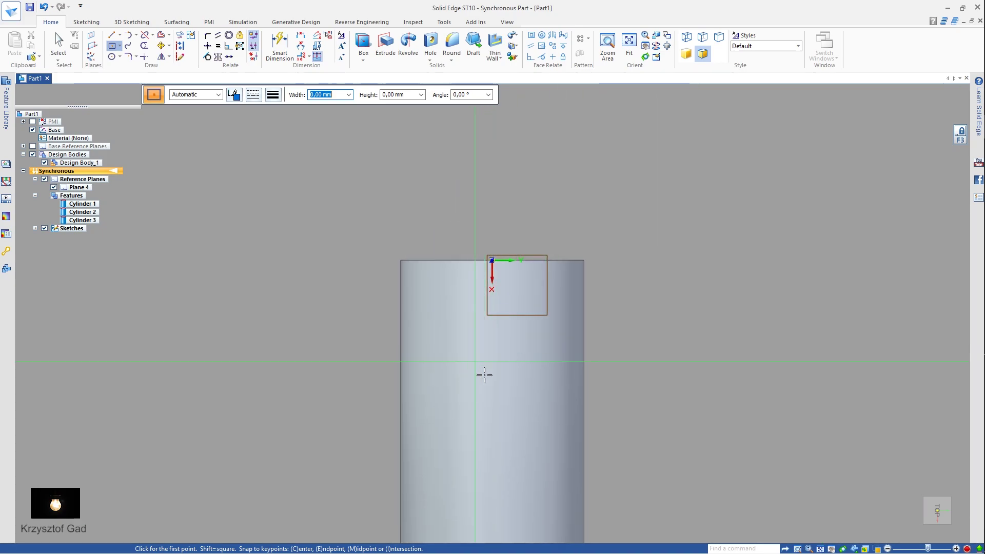
click(495, 427)
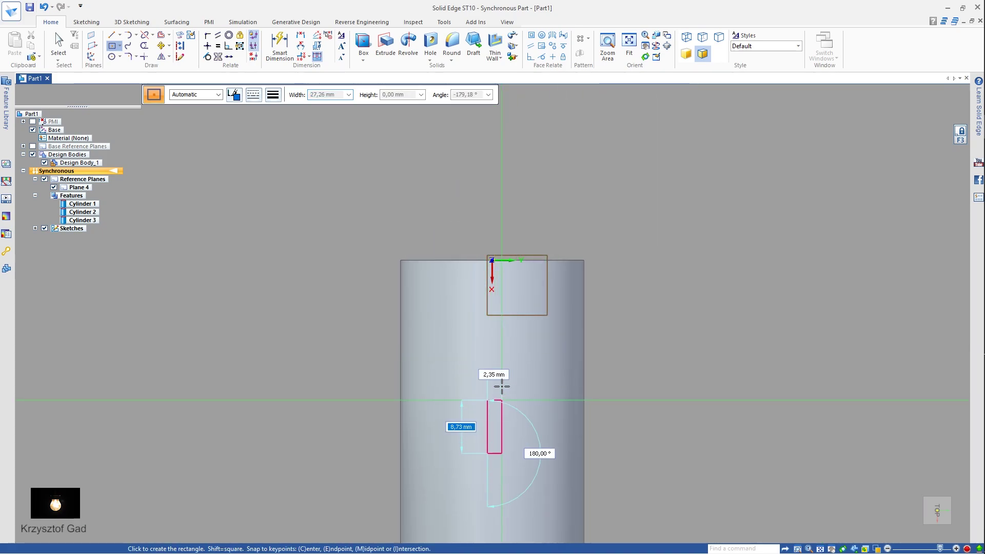
click(534, 347)
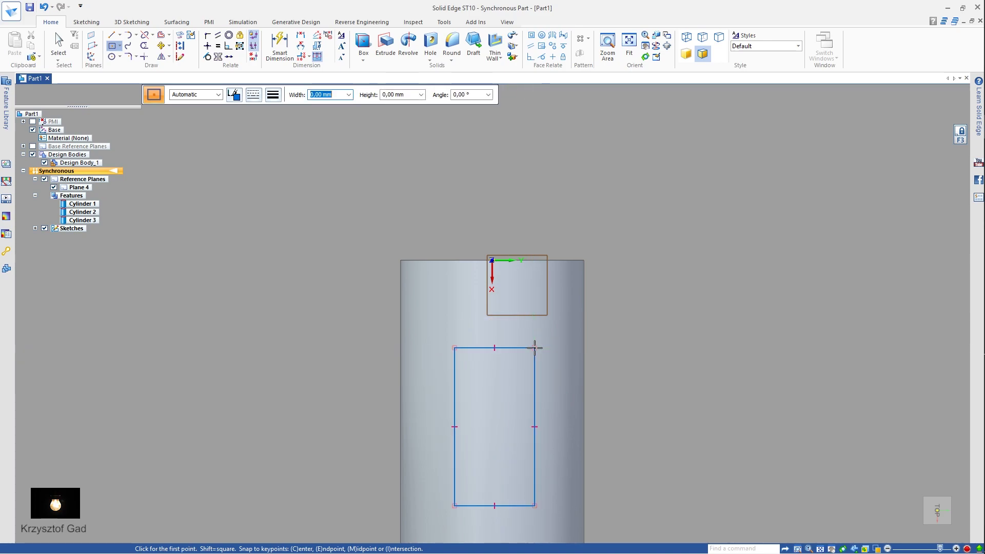
click(280, 46)
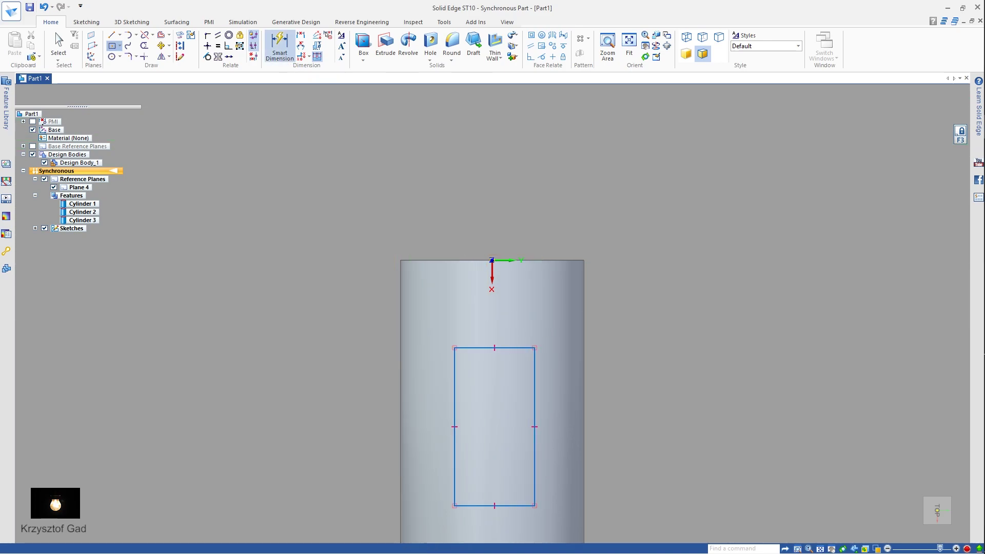
Dimension the keyway rectangle 8 mm wide and 4 mm from the origin, centring it
click(485, 347)
click(483, 206)
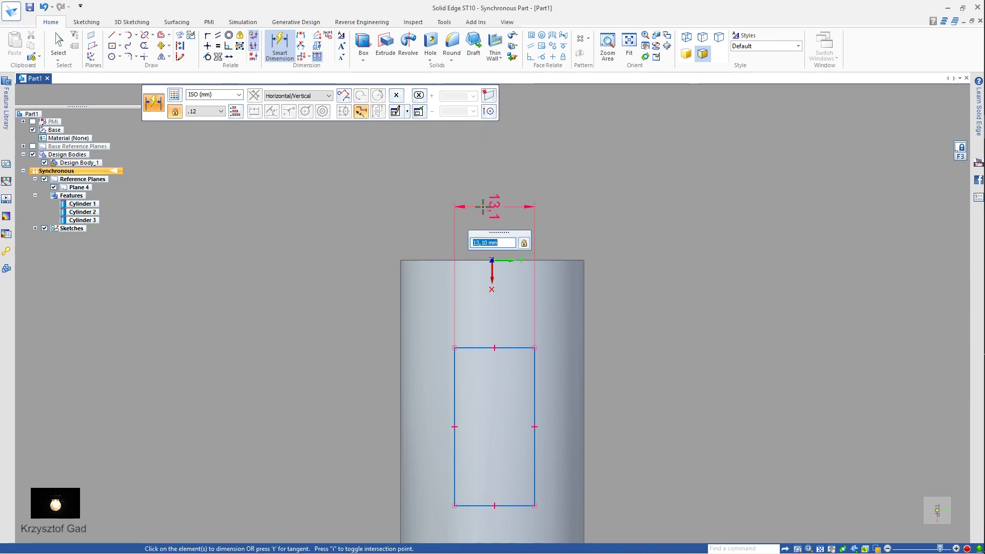
text(8)
key(Return)
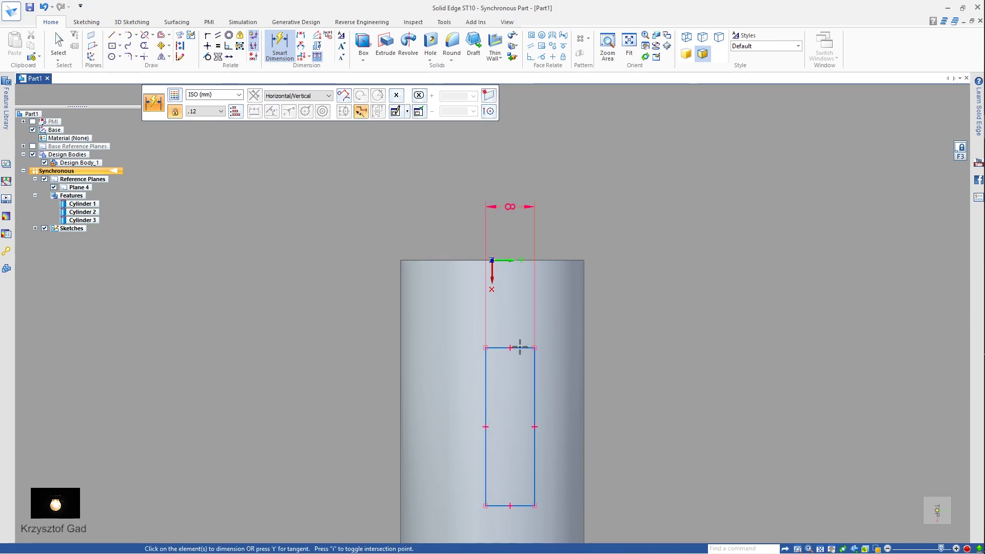
click(534, 363)
click(491, 271)
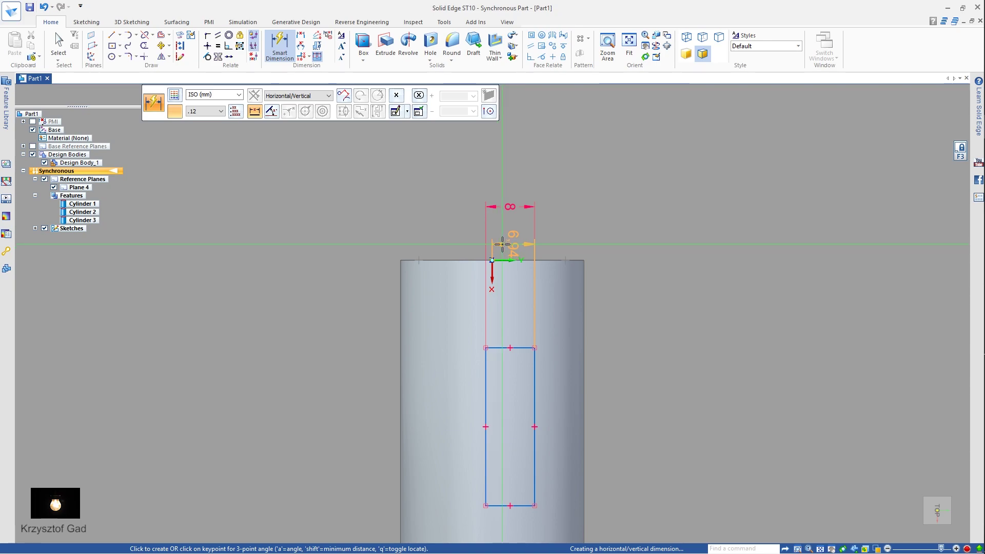
click(503, 243)
key(Return)
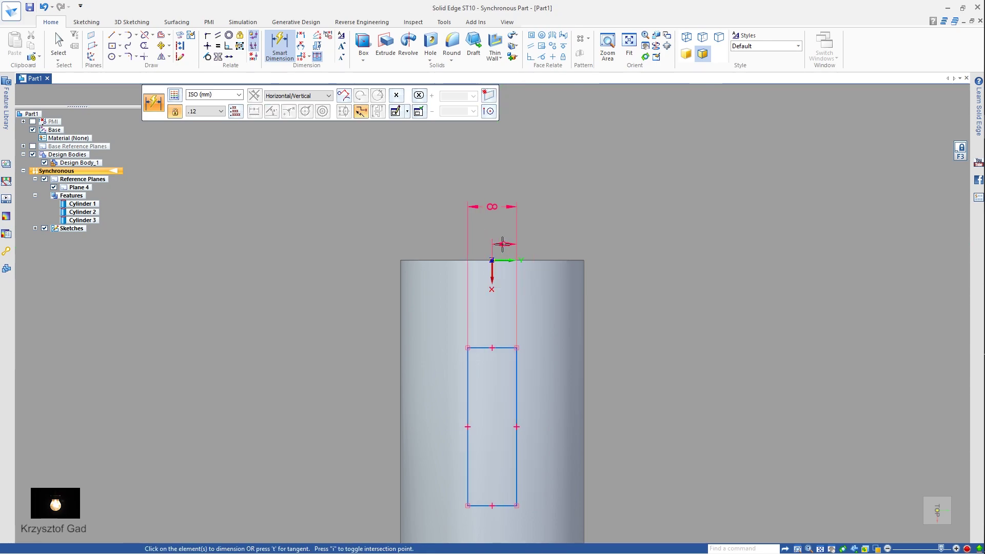
Dimension the keyway 40 mm long and 48 mm from the shaft's end edge
click(516, 364)
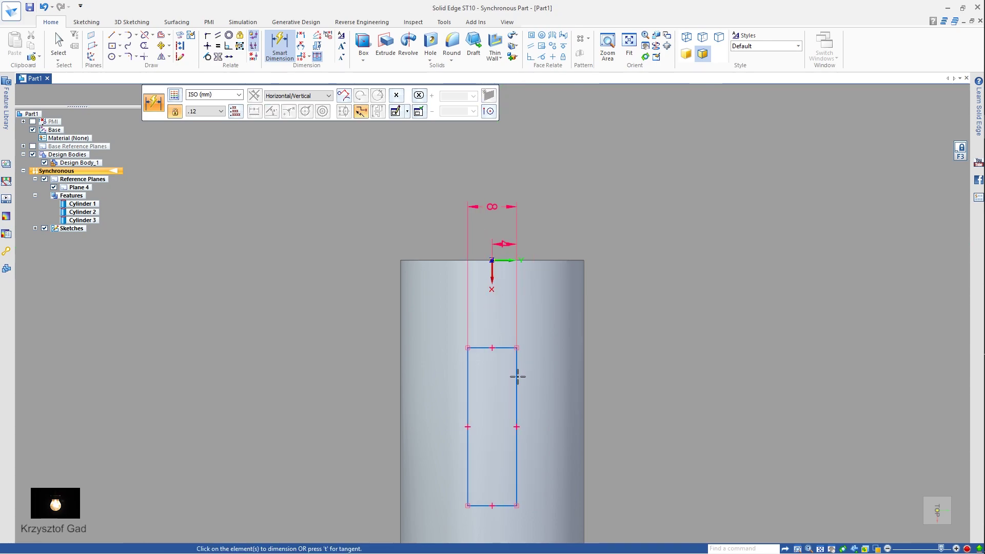
click(621, 389)
text(0)
key(Return)
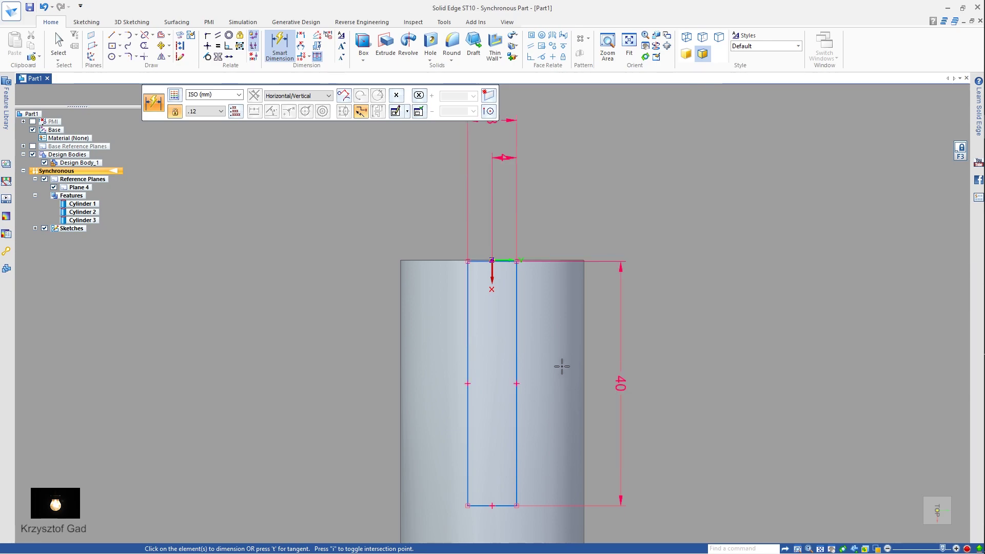
click(506, 506)
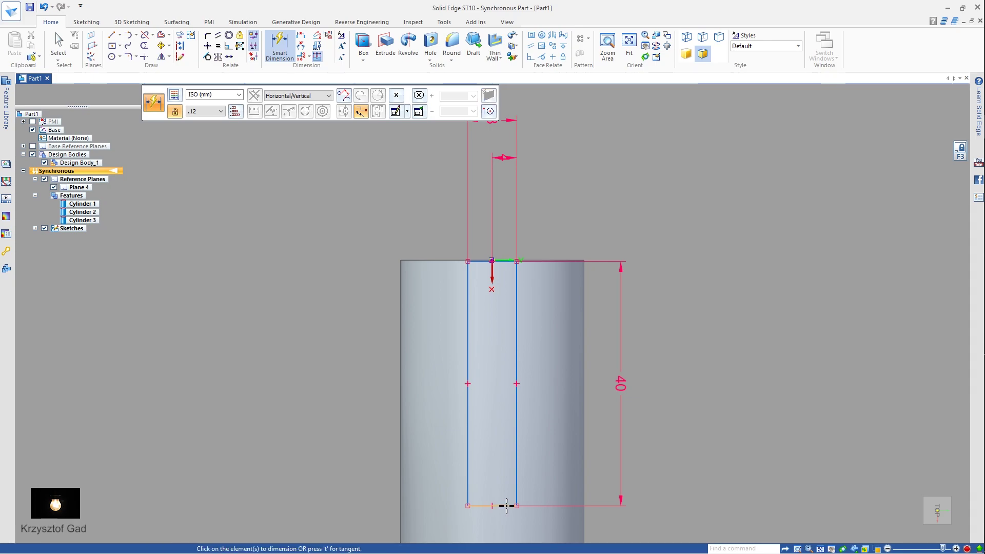
click(504, 261)
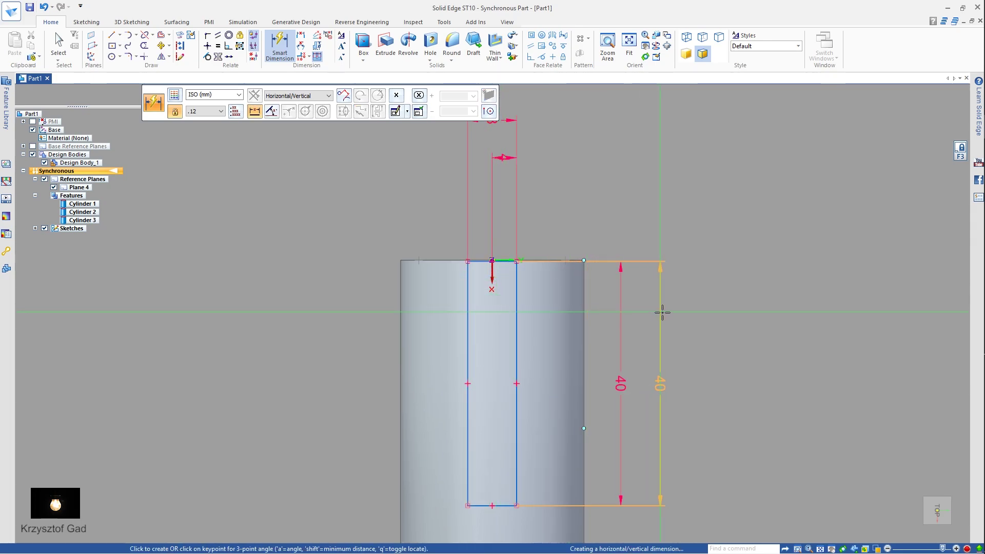
key(Escape)
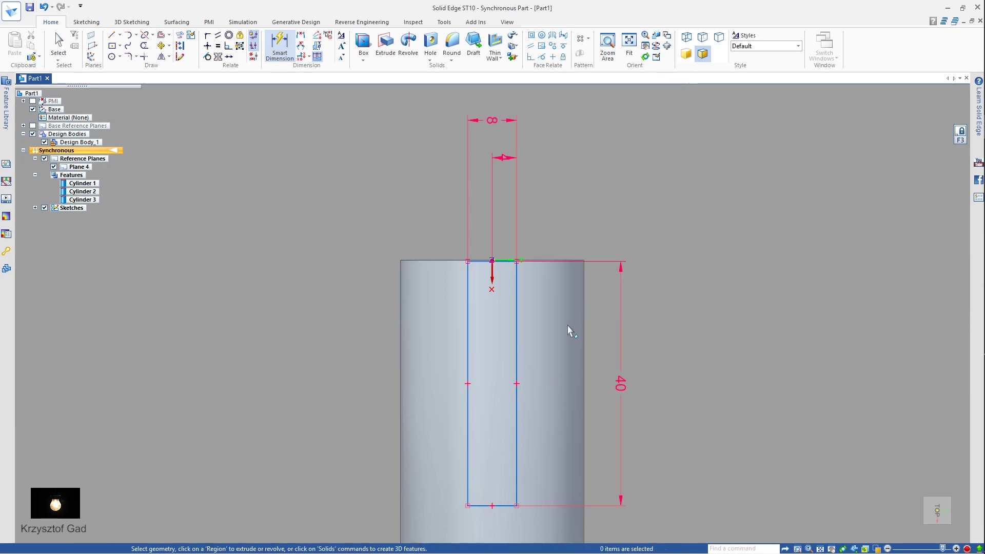
click(279, 47)
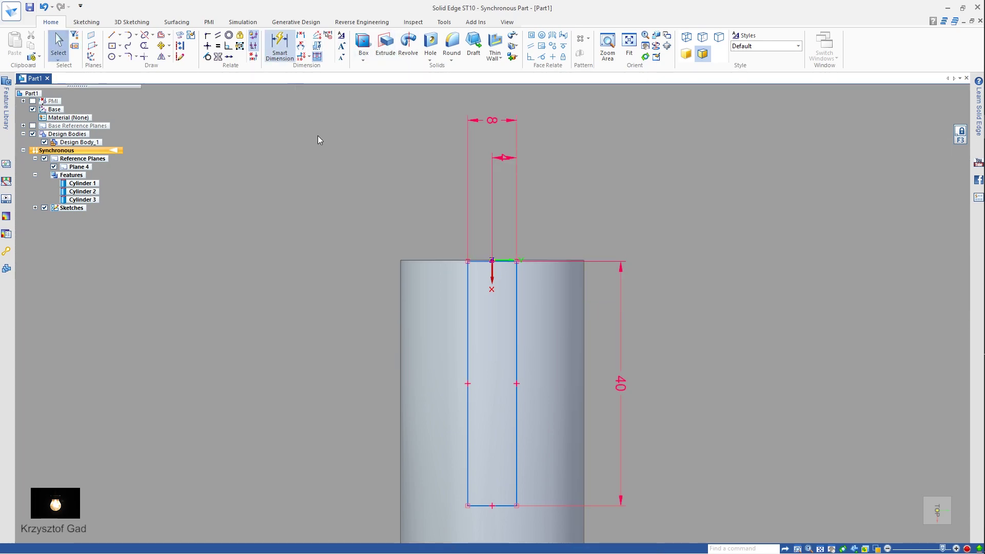
click(508, 506)
click(434, 262)
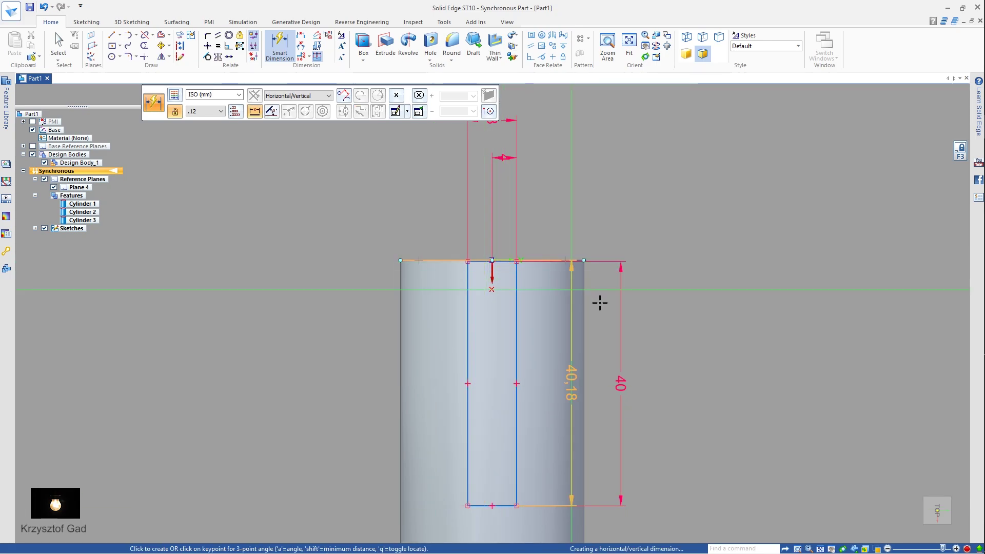
click(658, 318)
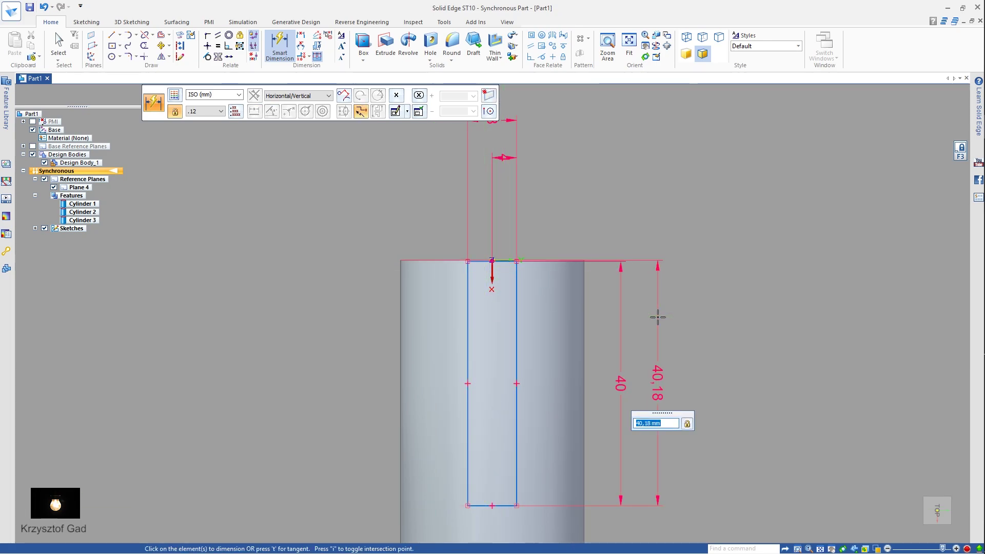
text(48)
key(Return)
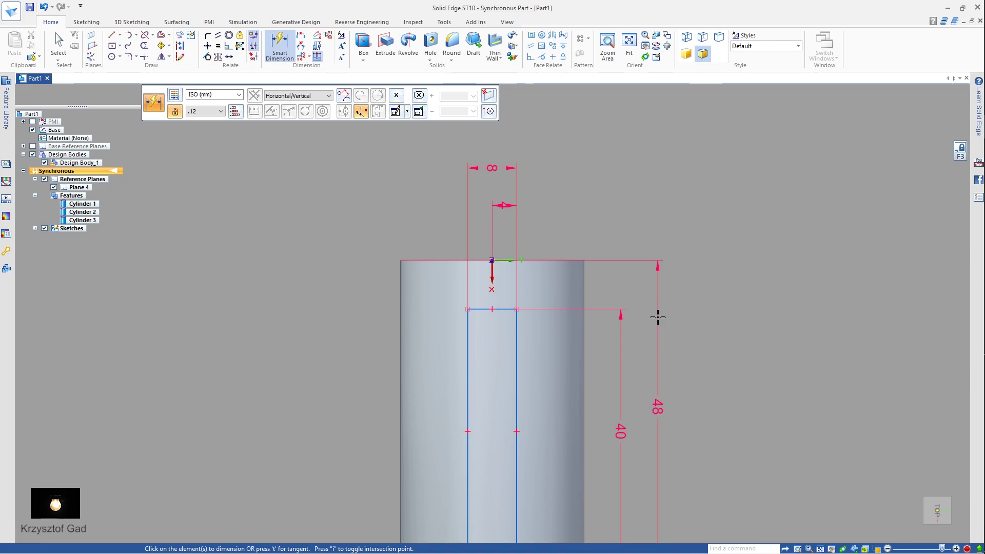
Fillet all four corners of the keyway rectangle with a 4 mm radius
click(128, 57)
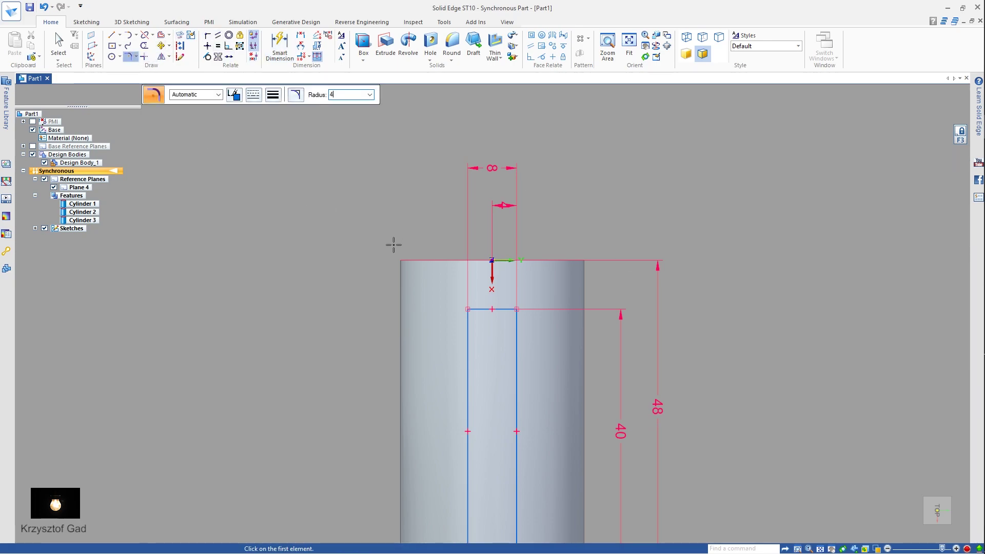
scroll(394, 245, up, 2)
scroll(391, 242, up, 2)
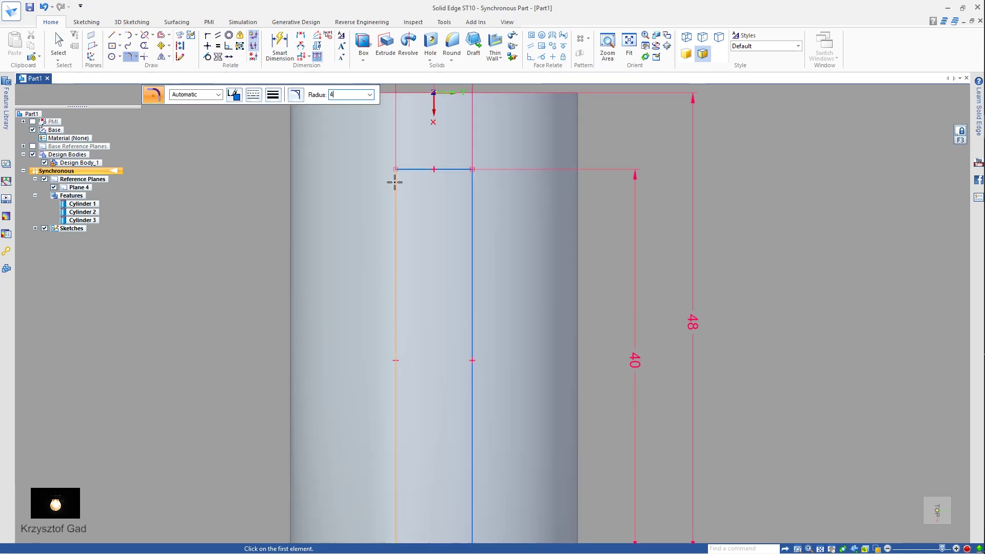
click(417, 171)
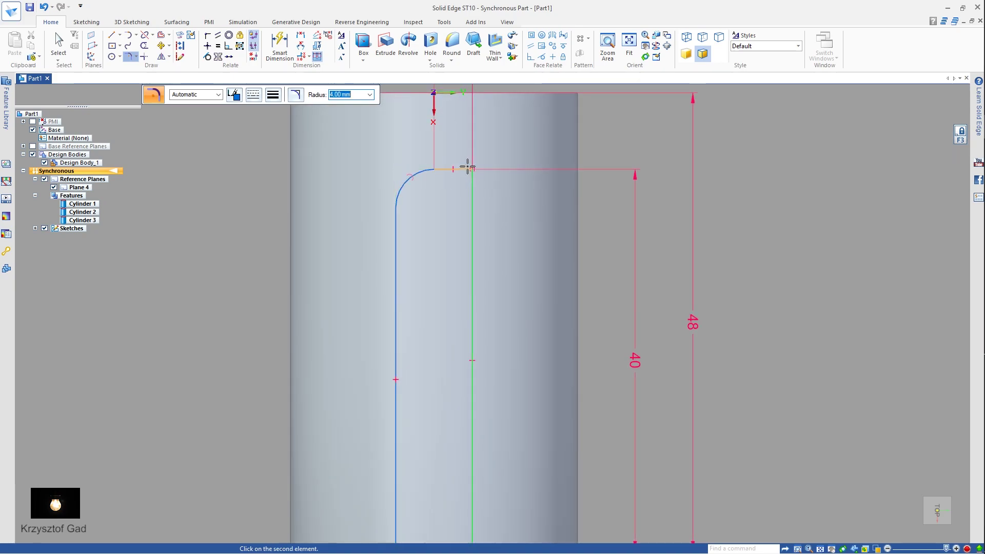
click(471, 175)
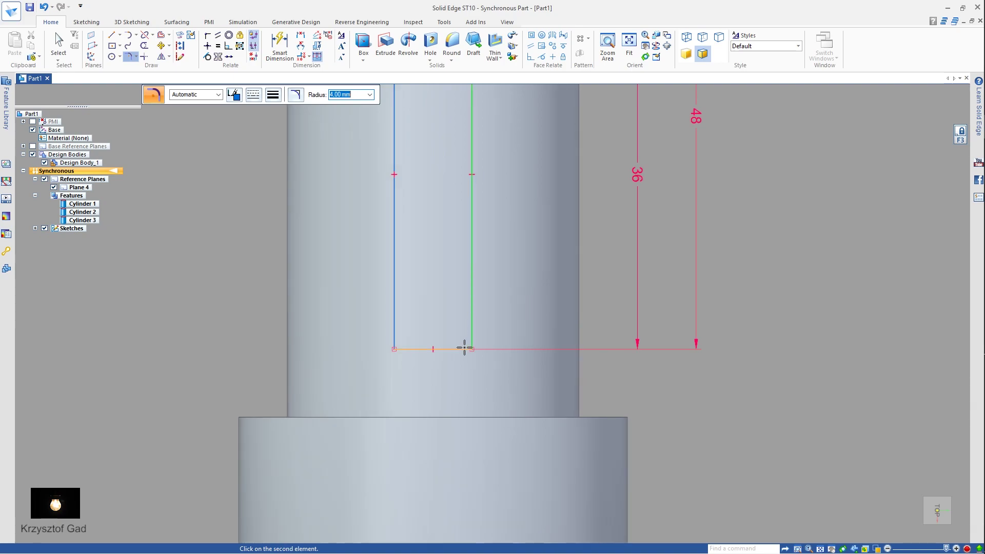
click(464, 349)
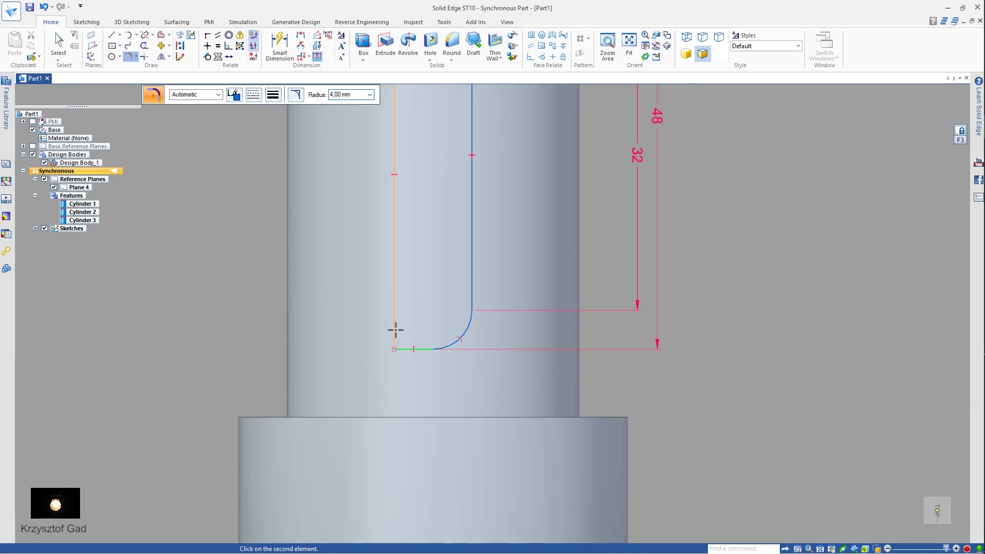
click(395, 330)
key(Escape)
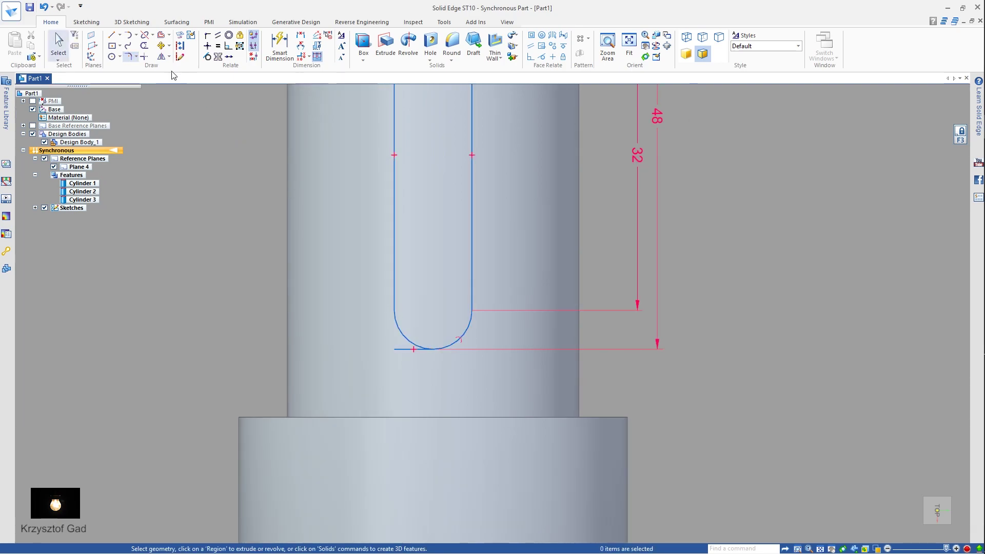
click(180, 46)
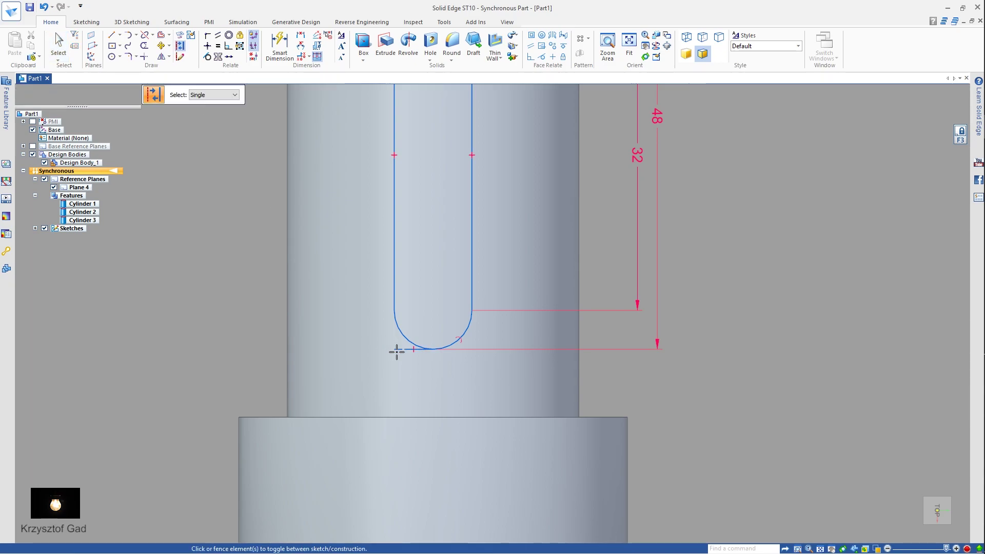
Extrude the rounded slot region as a pocket cut, Cutout 1, into the 30 mm section
key(ctrl+h)
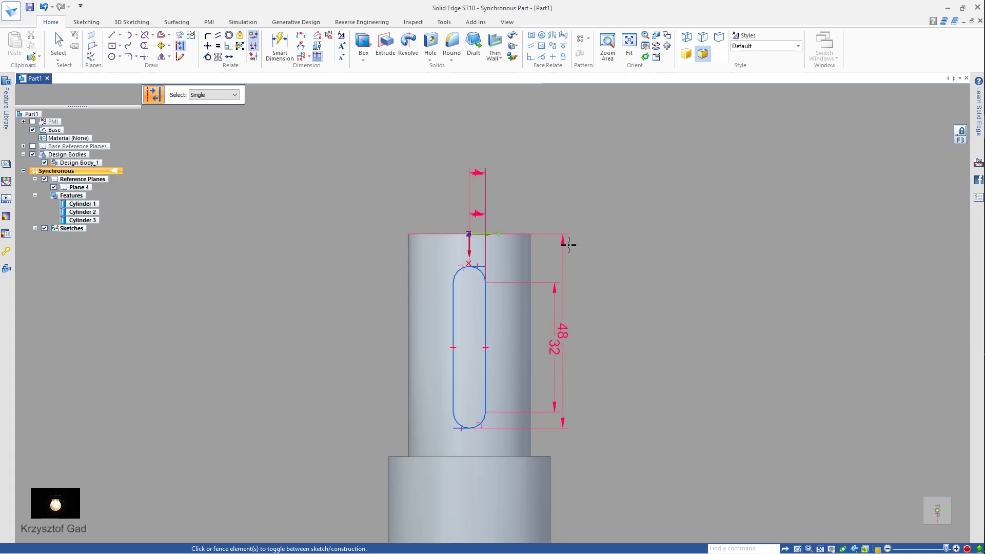
key(ctrl+f)
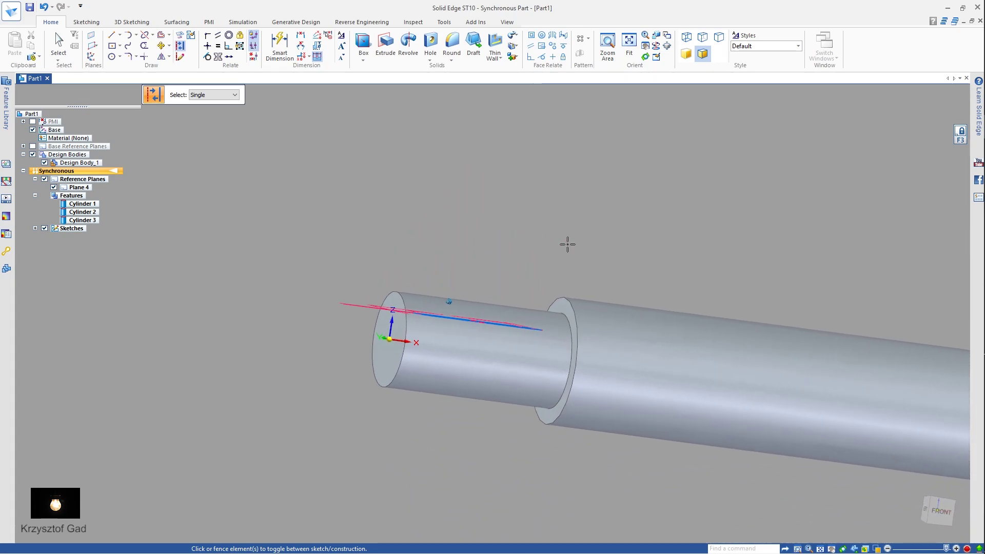
click(385, 43)
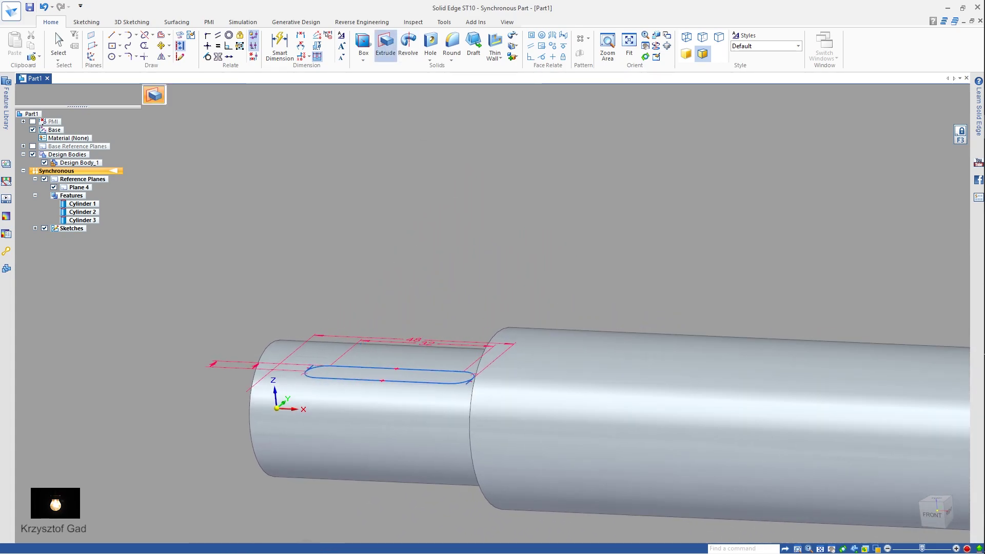
right_click(408, 293)
click(401, 257)
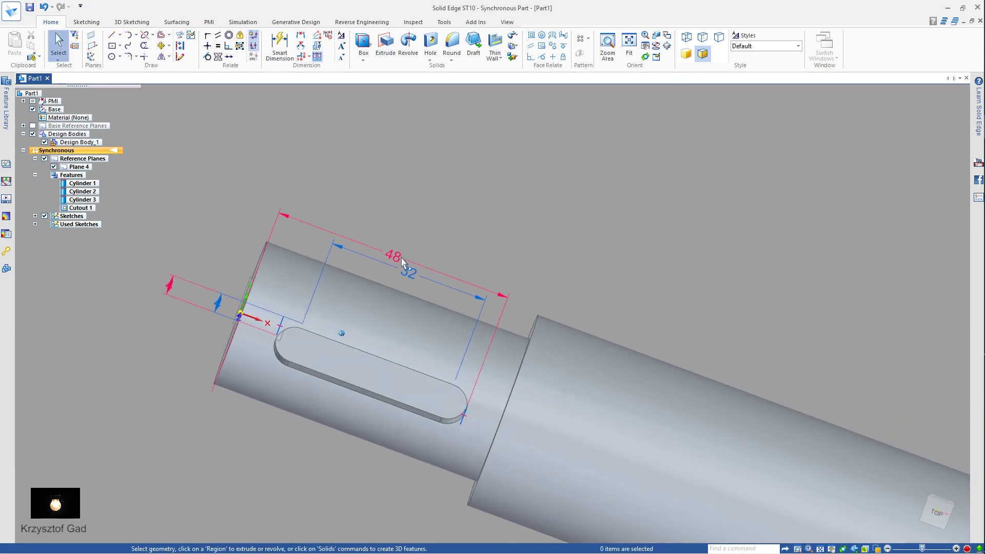
middle_drag(401, 257, 194, 205)
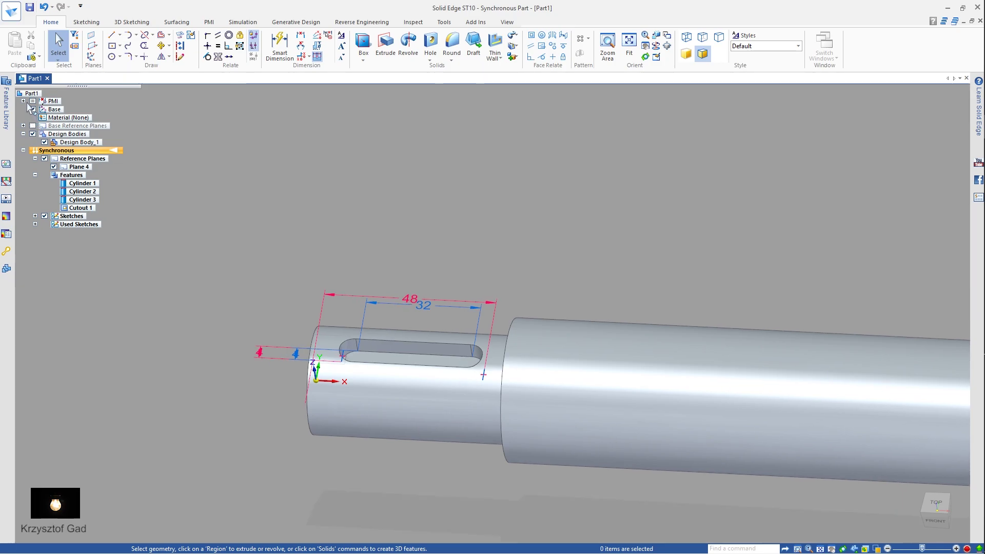
Hide the sketches and their dimensions in the PathFinder
click(23, 101)
click(35, 110)
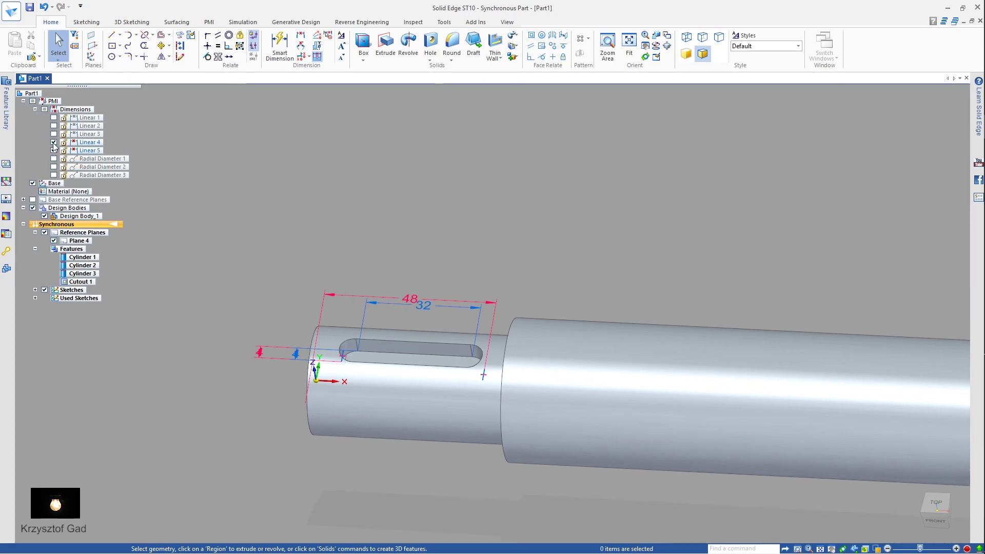
click(45, 290)
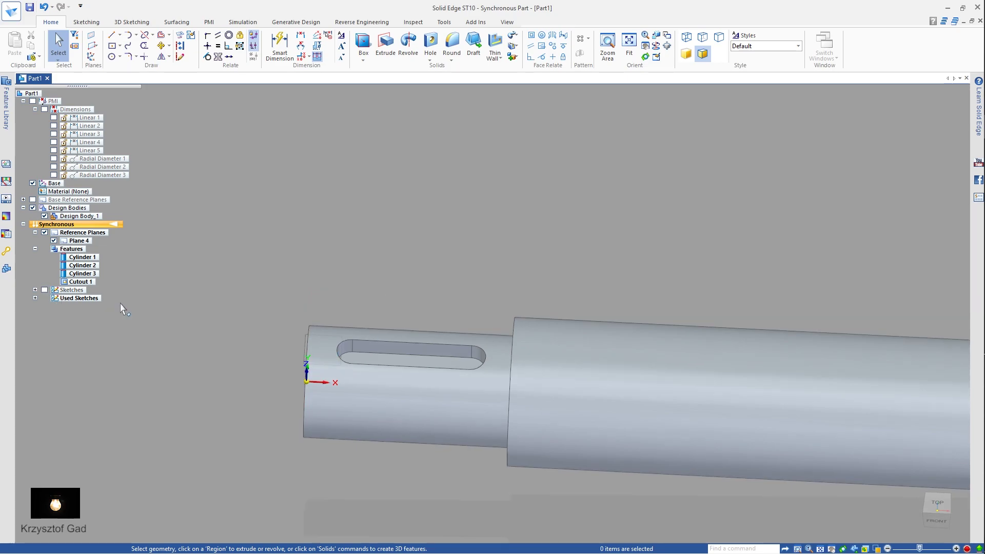
Hide Plane 4 and create Plane 5 on the shaft's end face, offset 9 mm
click(52, 241)
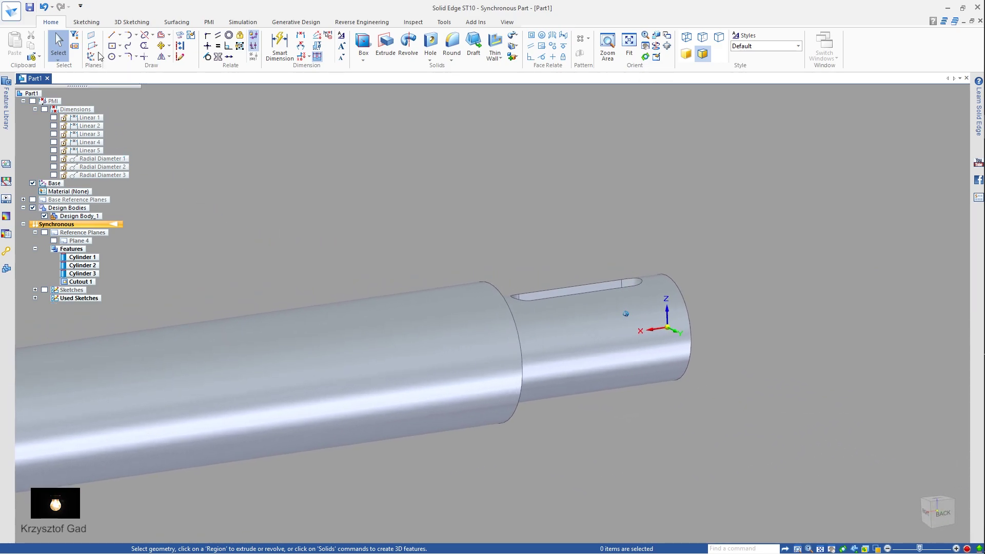
click(91, 34)
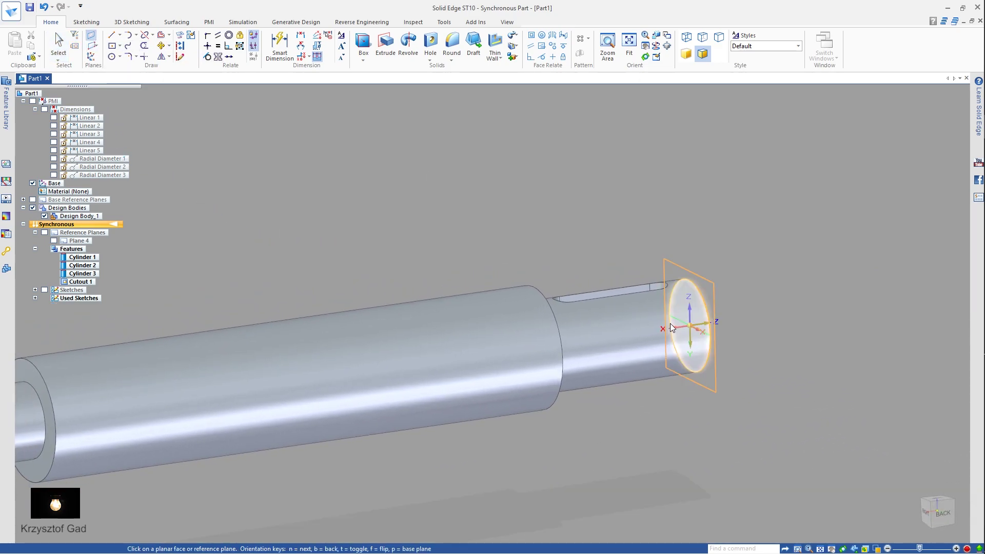
click(669, 323)
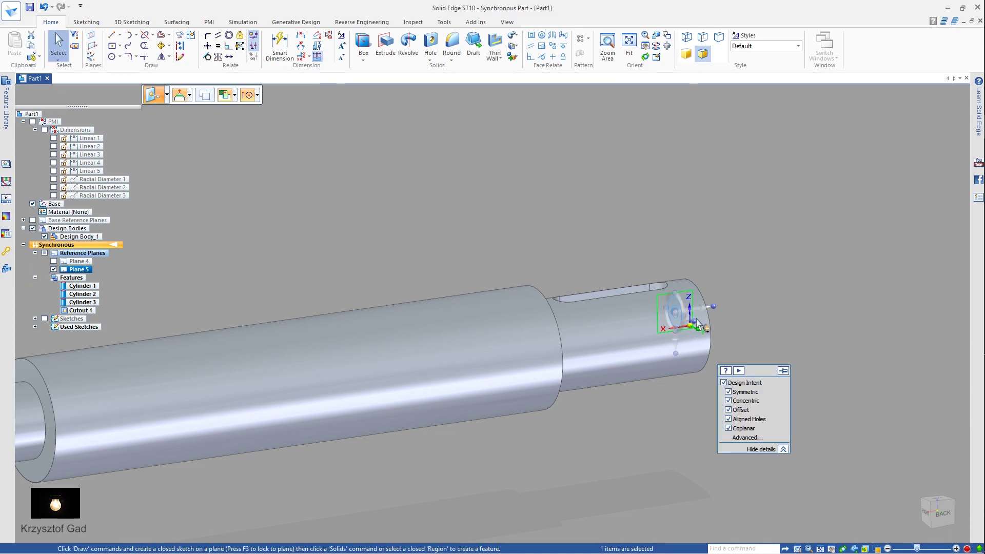
click(690, 314)
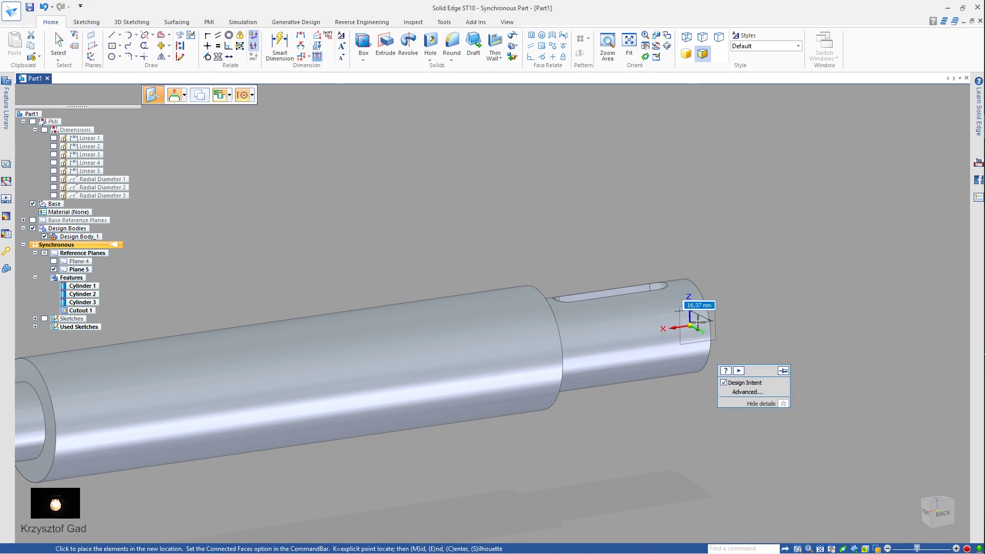
key(Return)
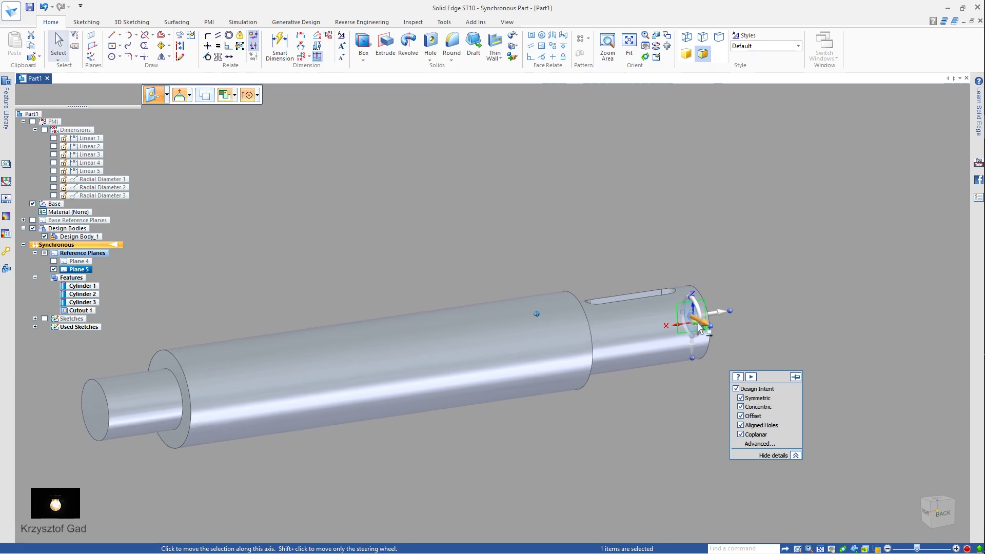
Draw a centre rectangle locked to Plane 5 on the shaft's other end
click(112, 46)
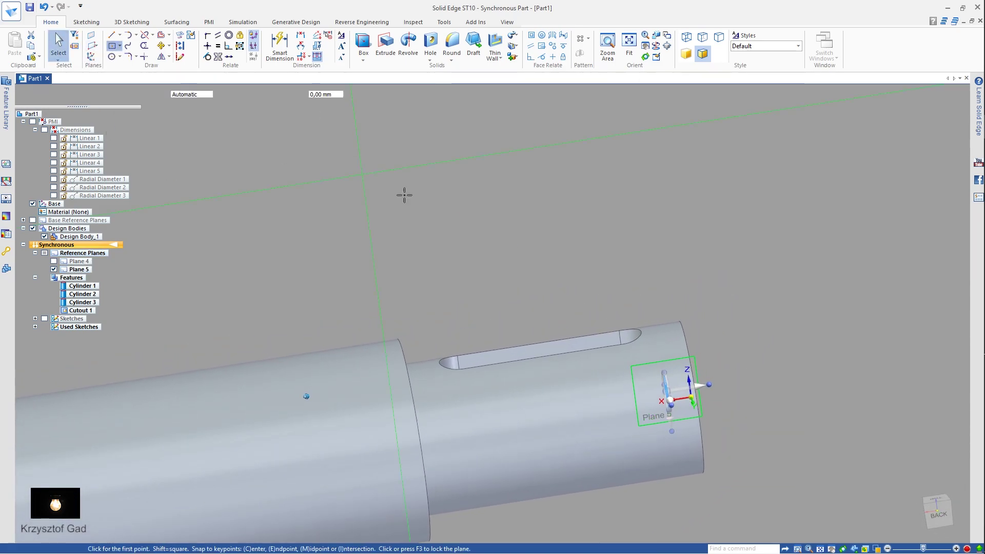
click(696, 358)
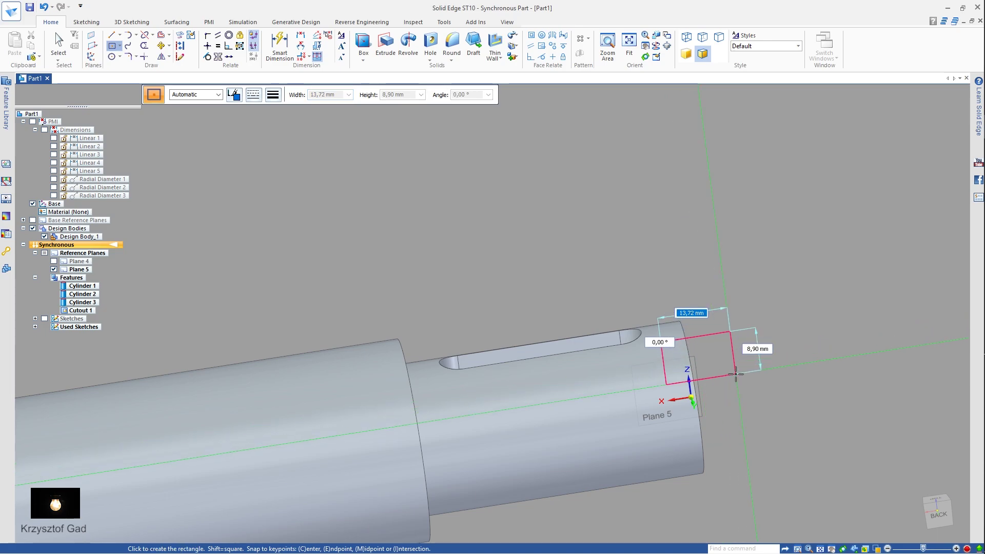
key(Escape)
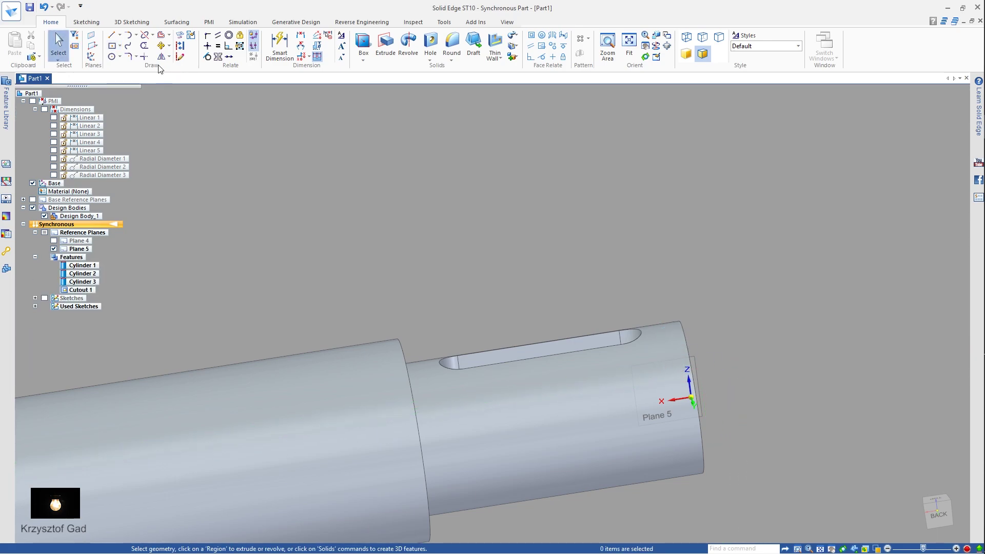
click(112, 46)
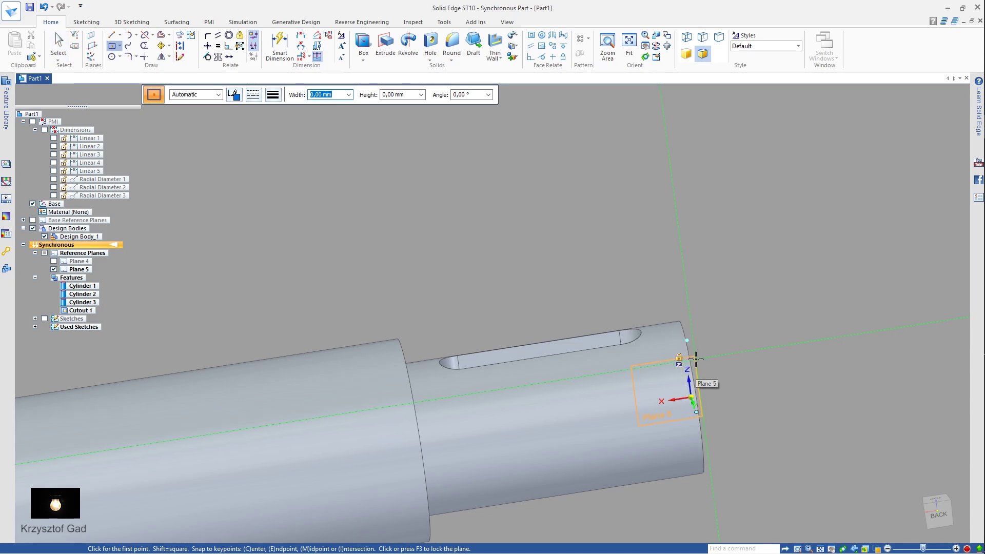
key(F3)
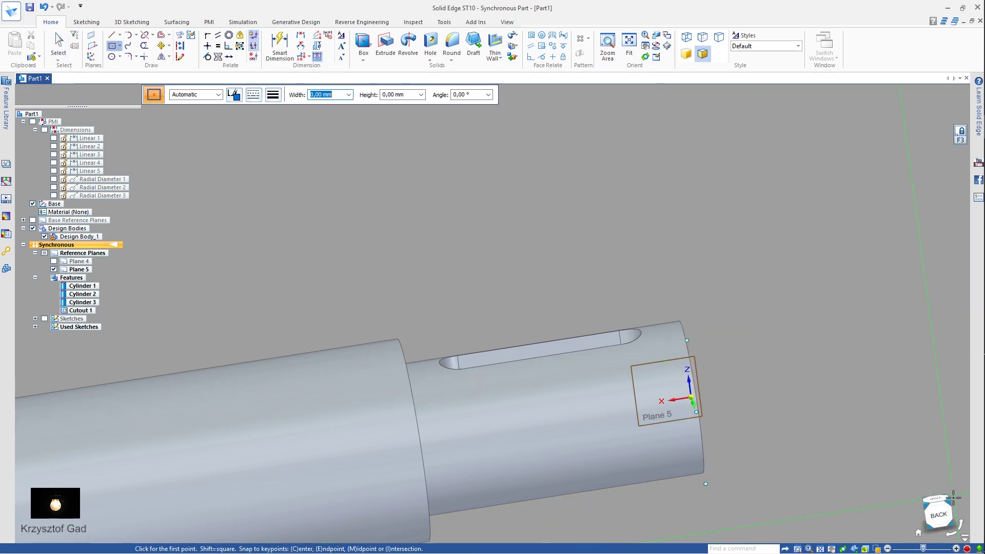
click(940, 519)
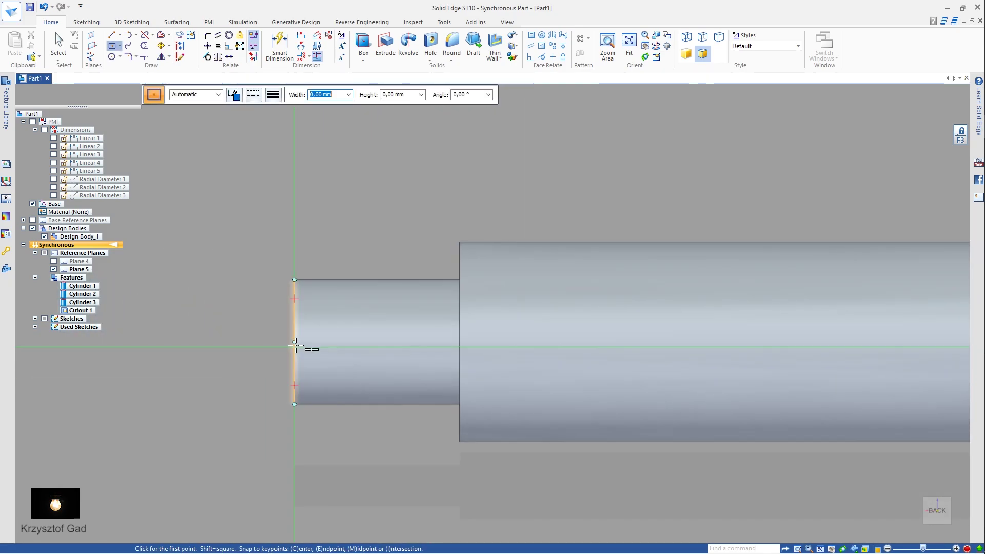
click(294, 341)
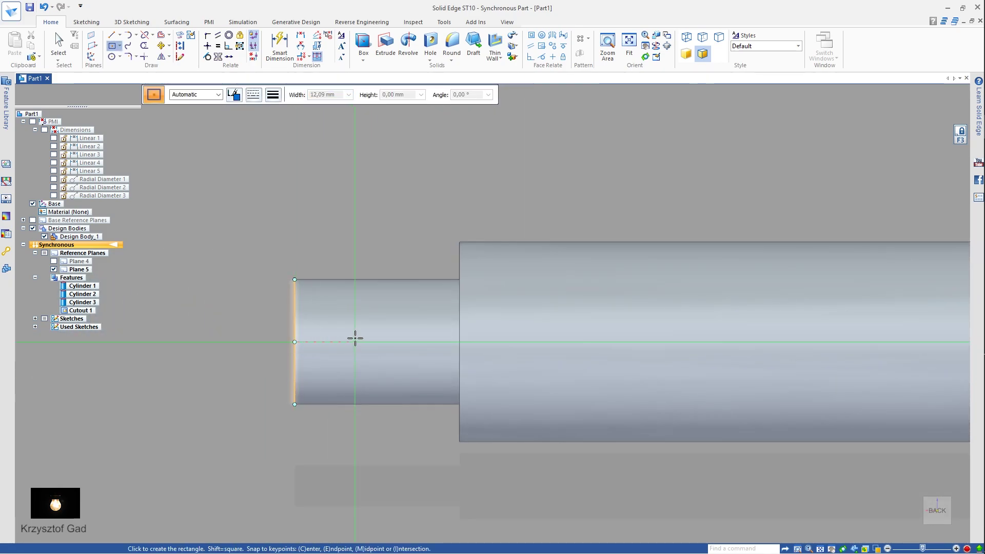
key(Escape)
scroll(350, 323, up, 4)
scroll(349, 323, up, 3)
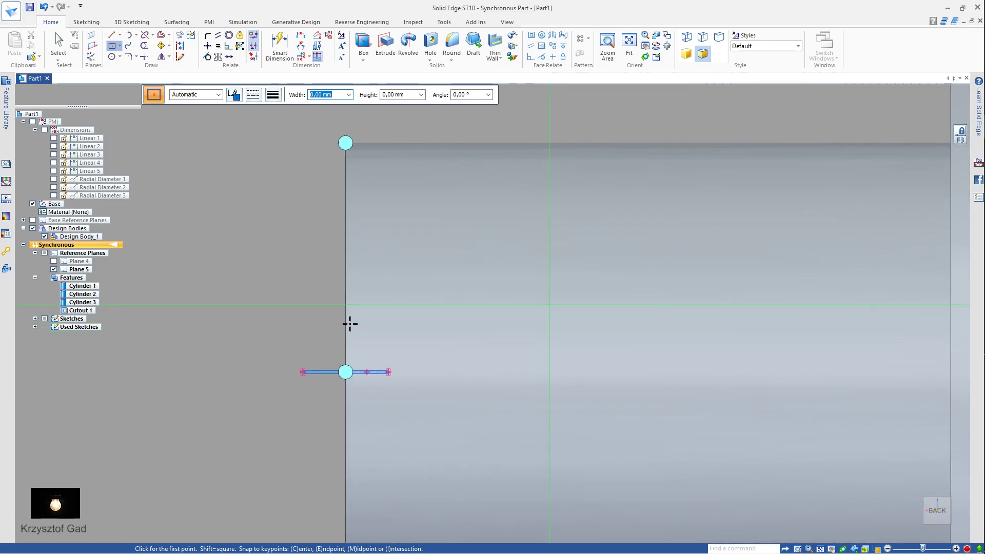
Dimension the keyway rectangle to 6 mm height and 25 mm length
click(280, 46)
scroll(363, 293, up, 1)
scroll(360, 347, up, 3)
scroll(354, 354, up, 1)
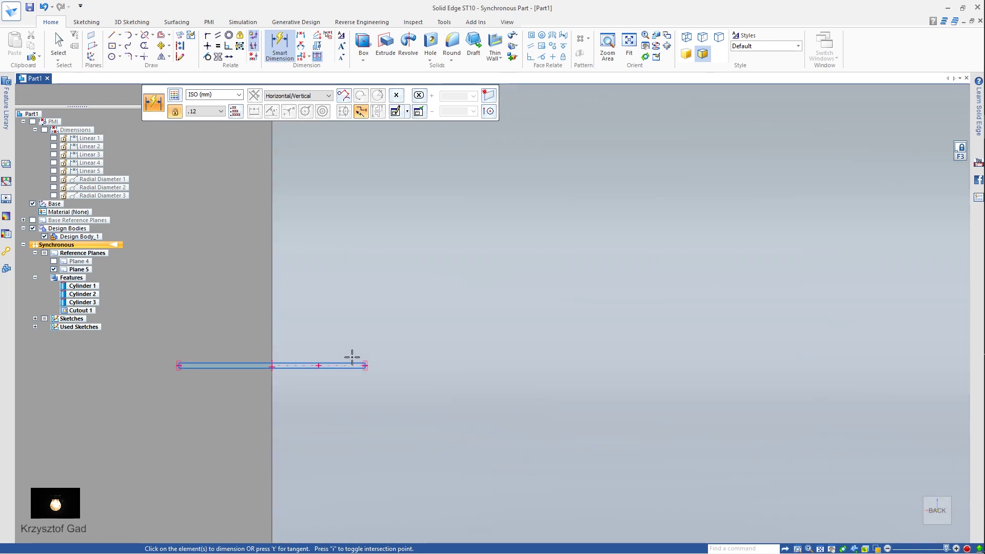
click(352, 364)
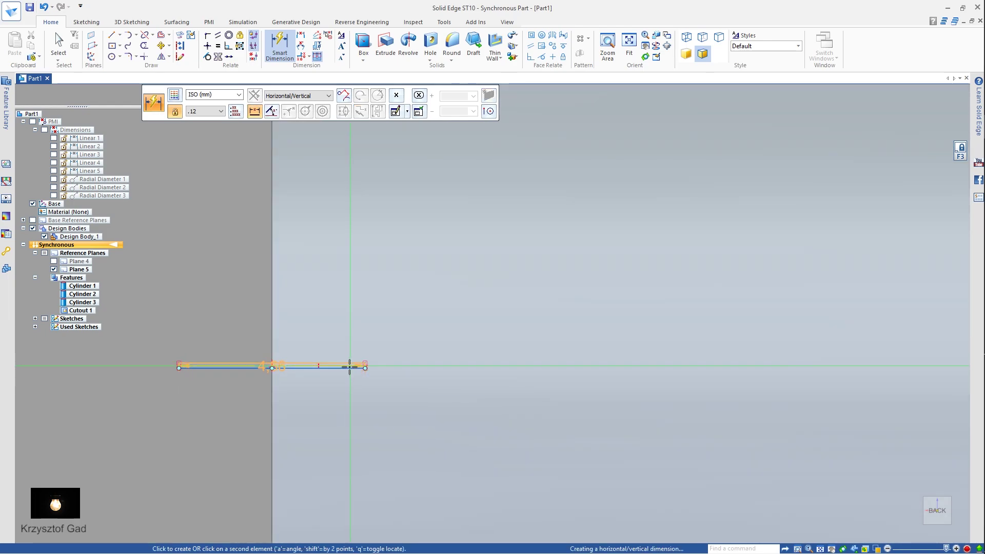
click(427, 363)
key(Return)
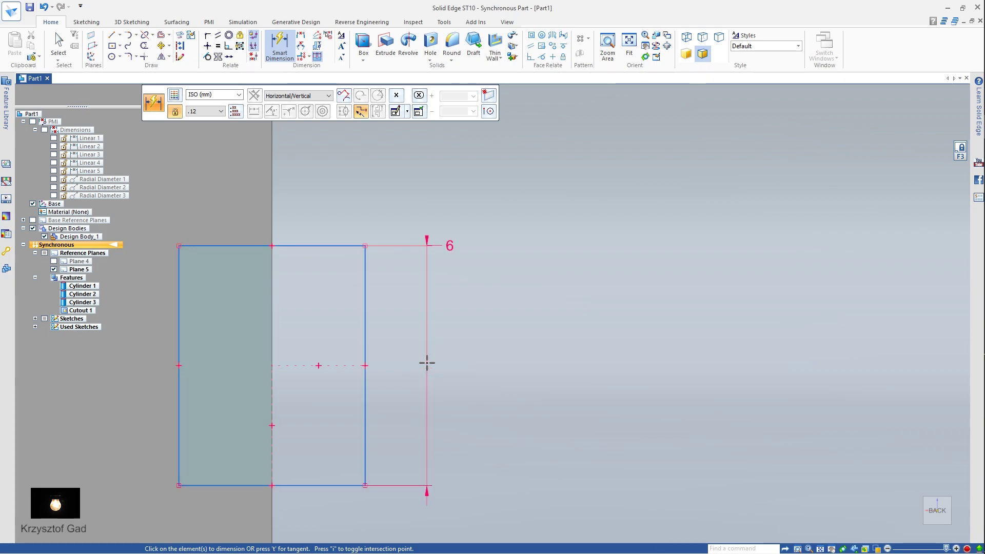
scroll(427, 363, down, 1)
scroll(429, 359, down, 3)
scroll(444, 327, down, 2)
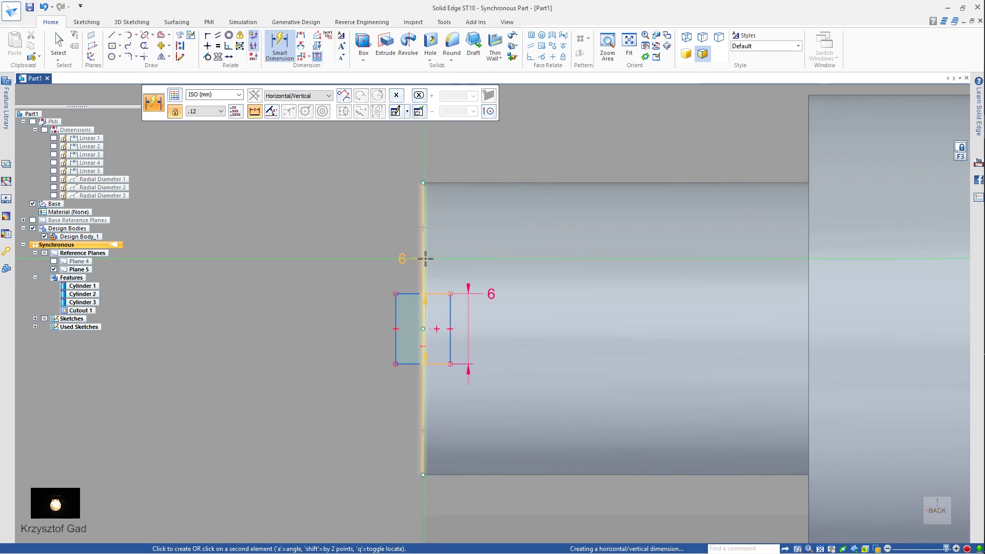
click(458, 181)
click(445, 155)
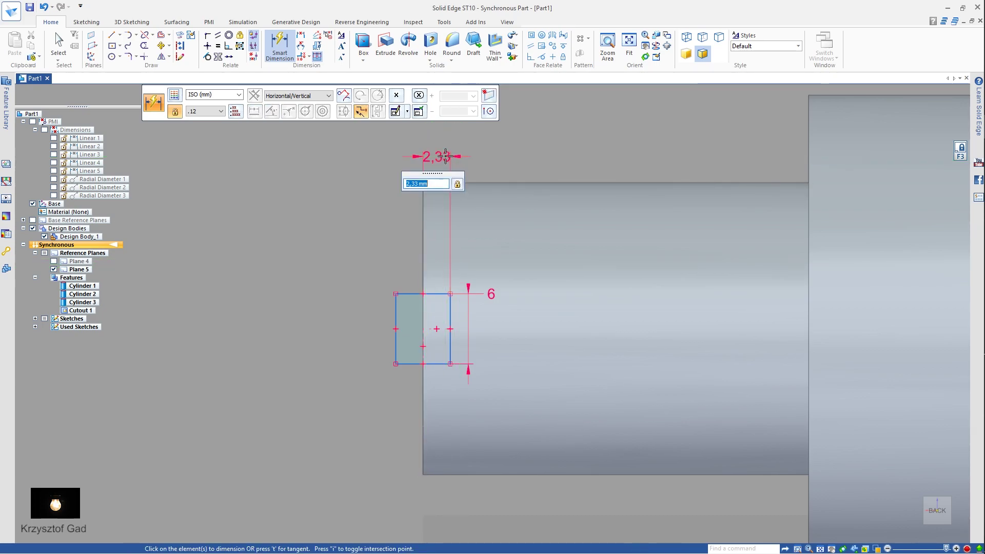
text(25)
key(Return)
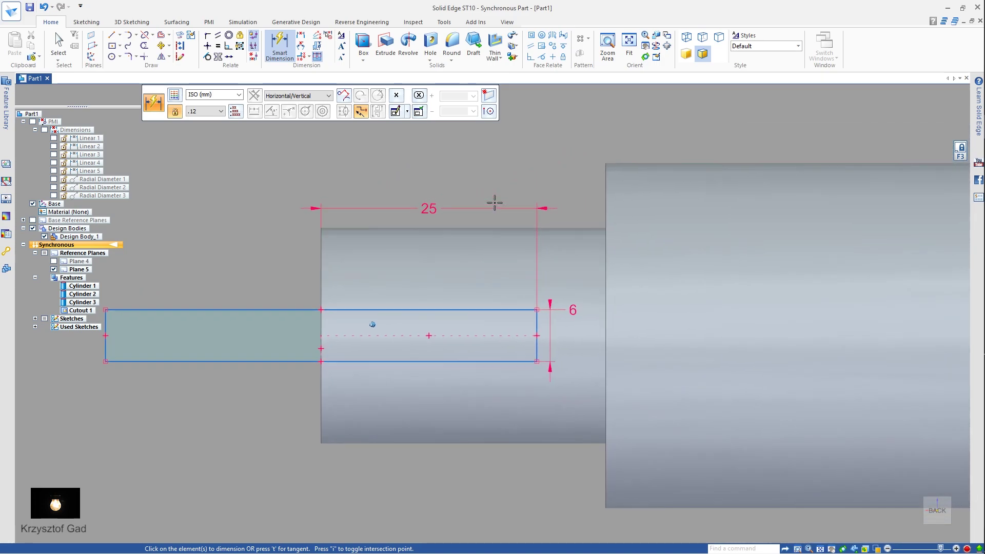
Fillet the keyway rectangle's two far corners with a 3 mm radius
click(129, 56)
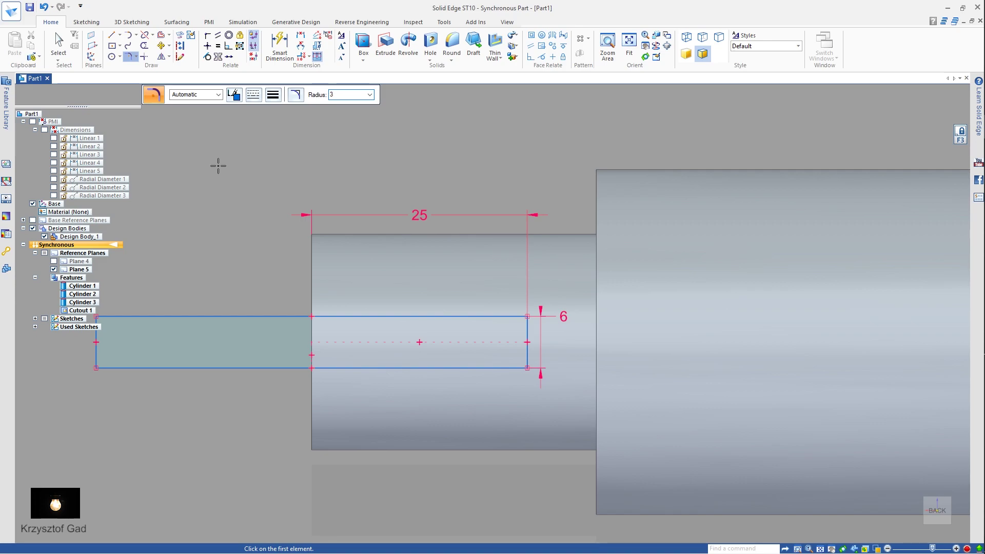
click(524, 327)
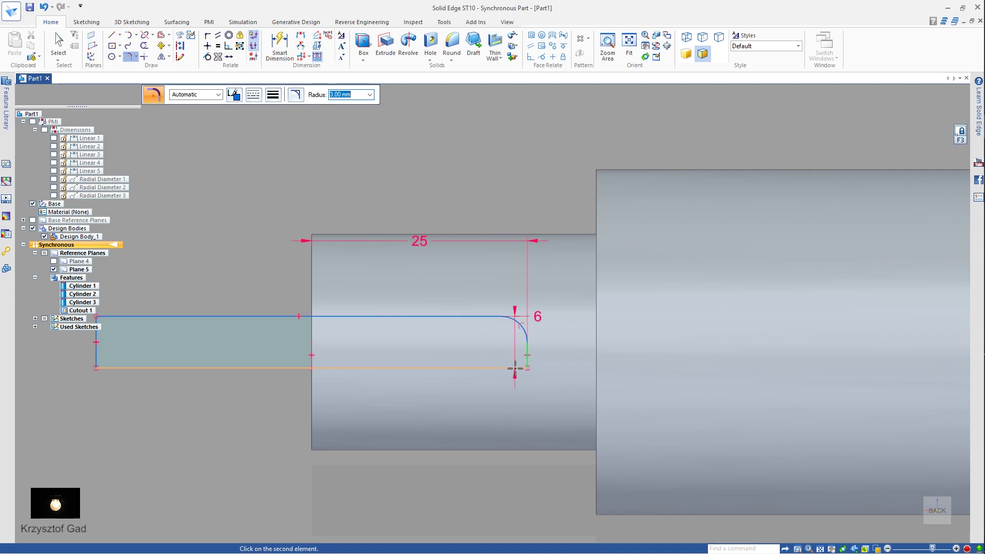
click(514, 368)
scroll(341, 204, up, 3)
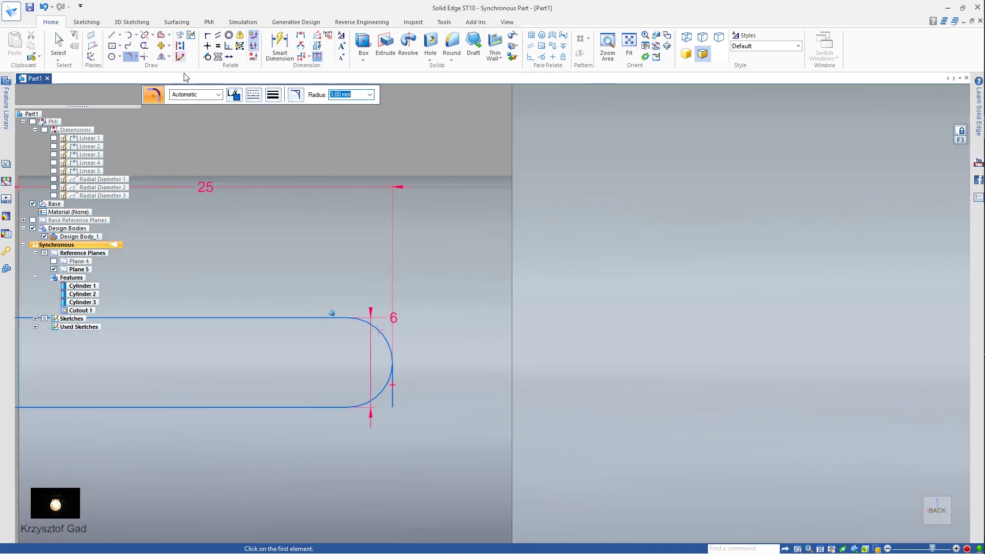
key(Escape)
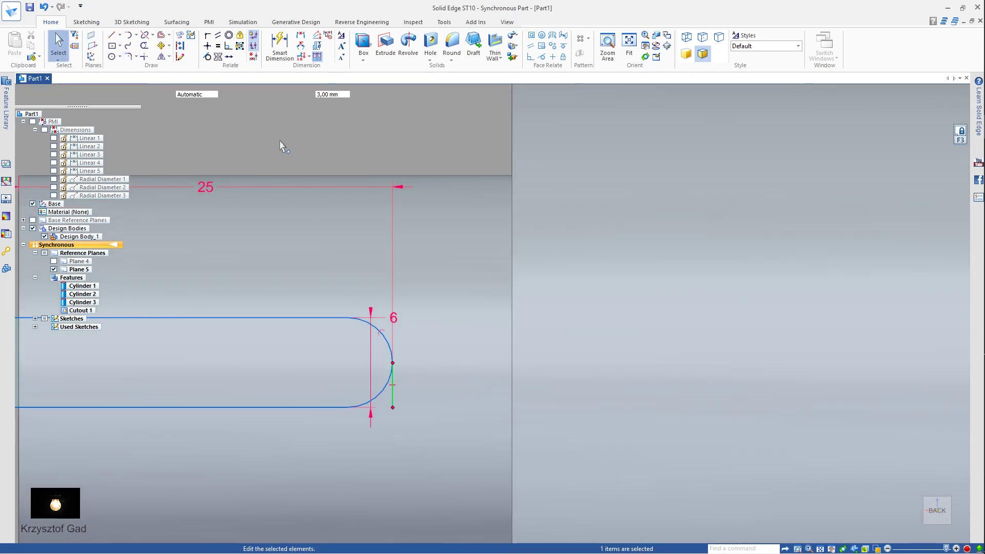
click(180, 46)
key(Escape)
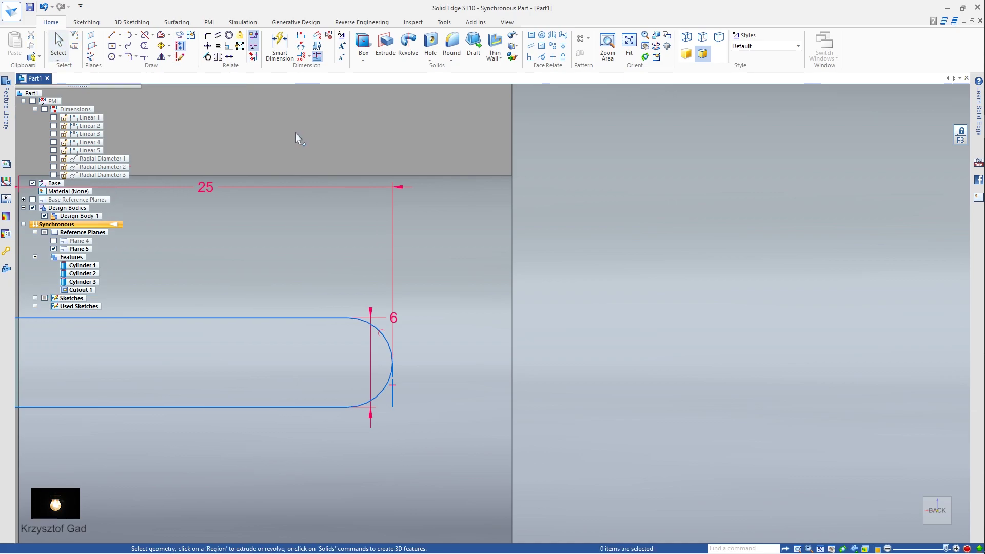
scroll(308, 135, down, 5)
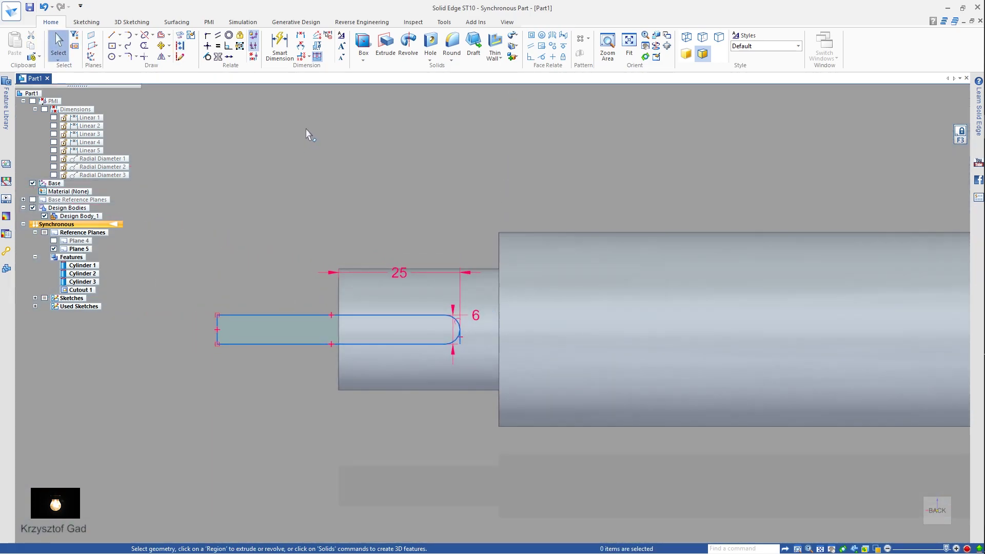
Extrude-cut the slot region as Cutout 2 and hide Sketch 4
key(ctrl+i)
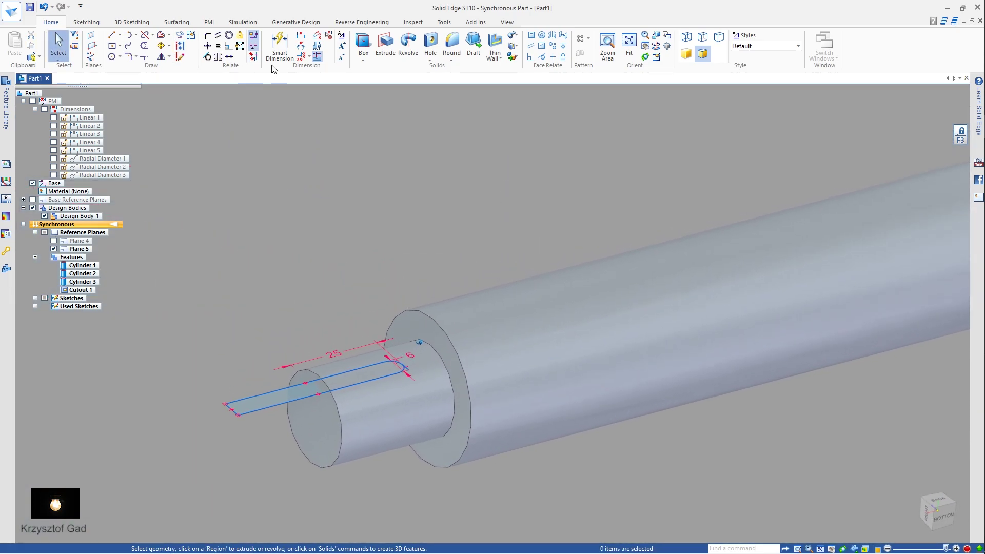
click(385, 49)
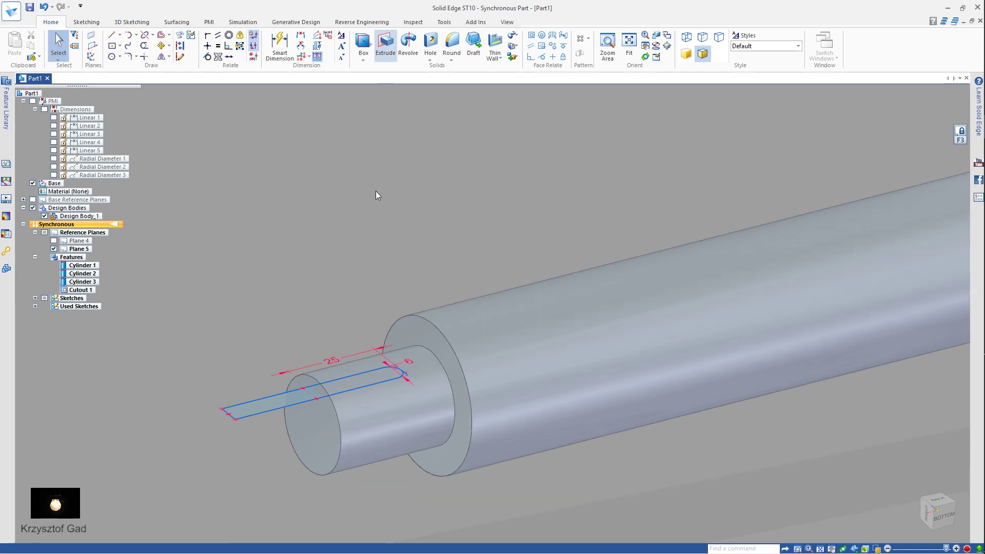
click(299, 403)
right_click(300, 330)
click(319, 285)
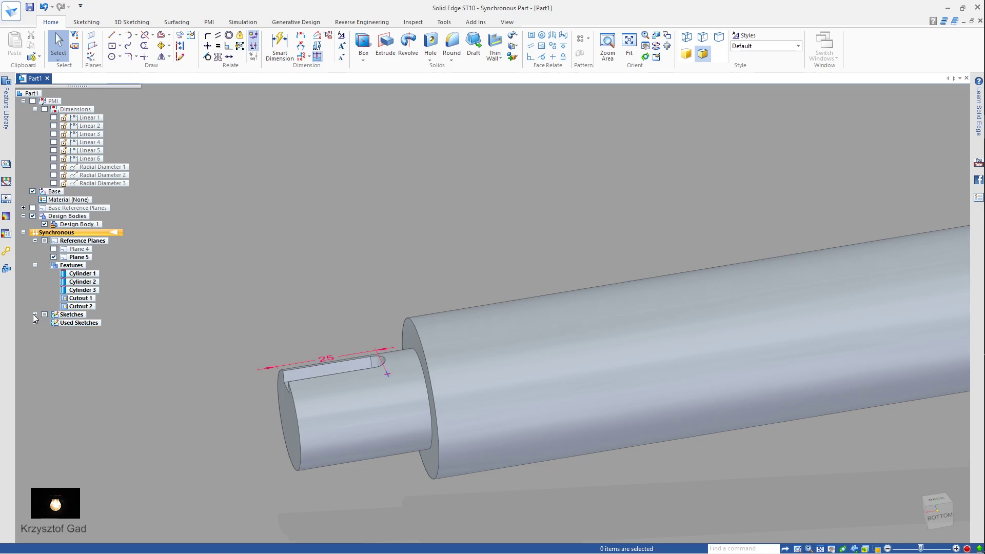
click(52, 331)
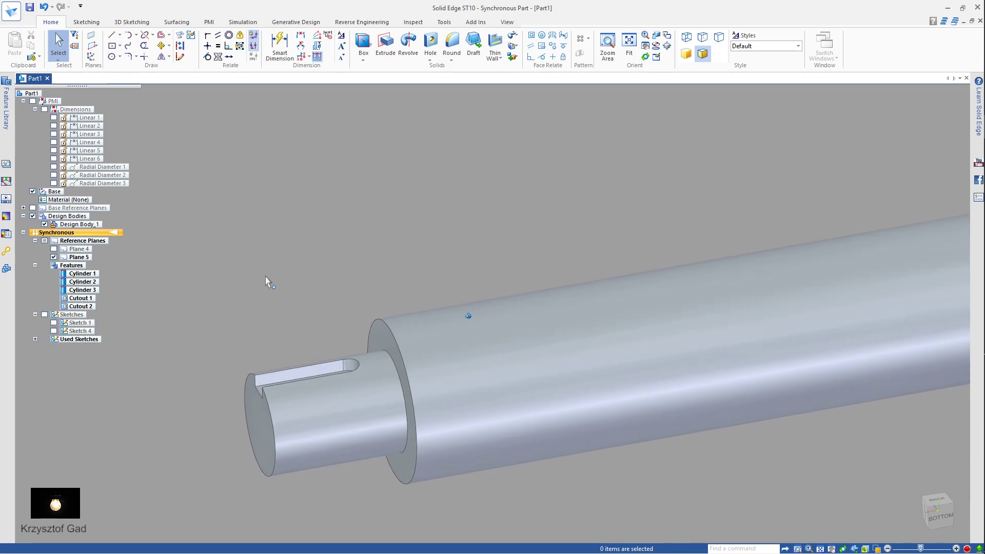
Round both shoulder edges of the 40 mm section with a 2 mm fillet
click(450, 45)
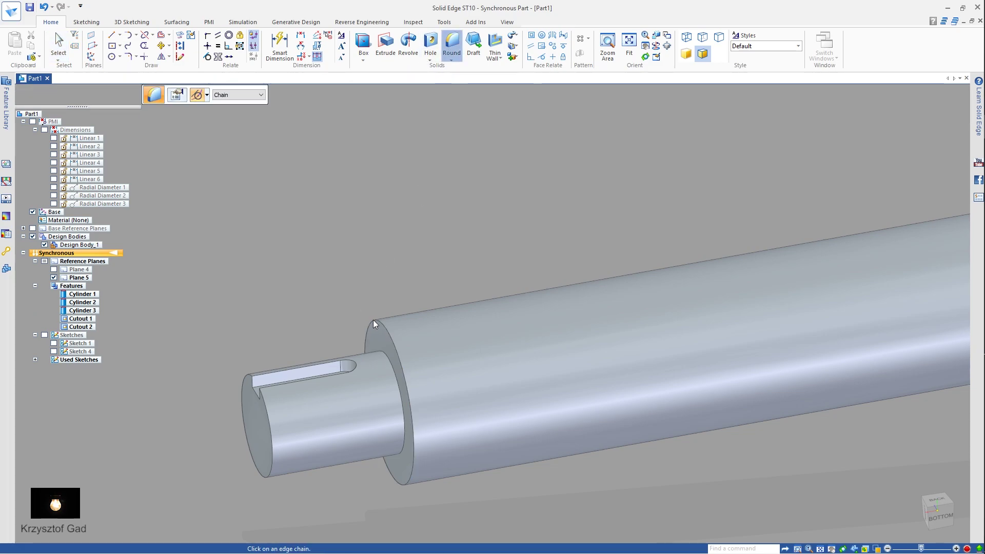
scroll(673, 220, up, 5)
click(673, 220)
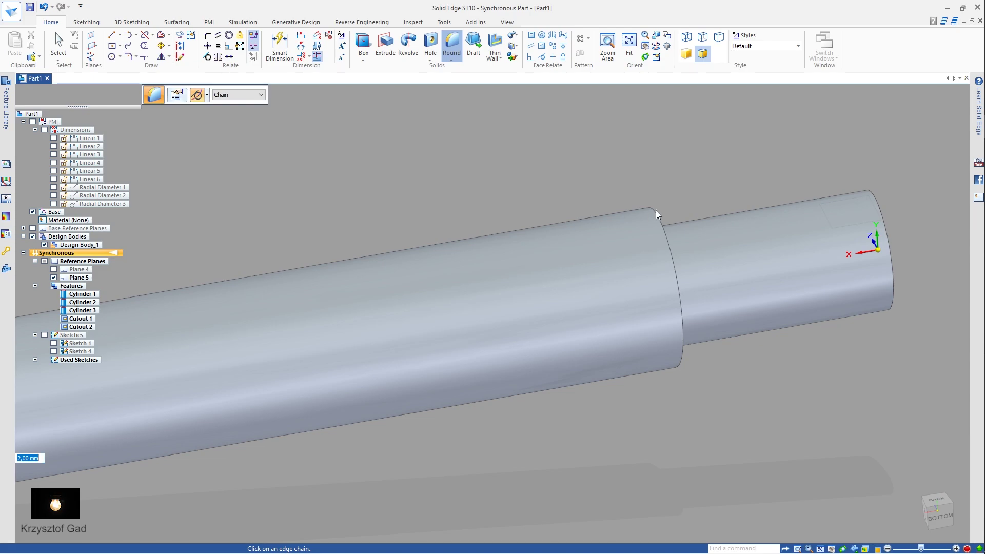
click(657, 211)
scroll(662, 204, down, 3)
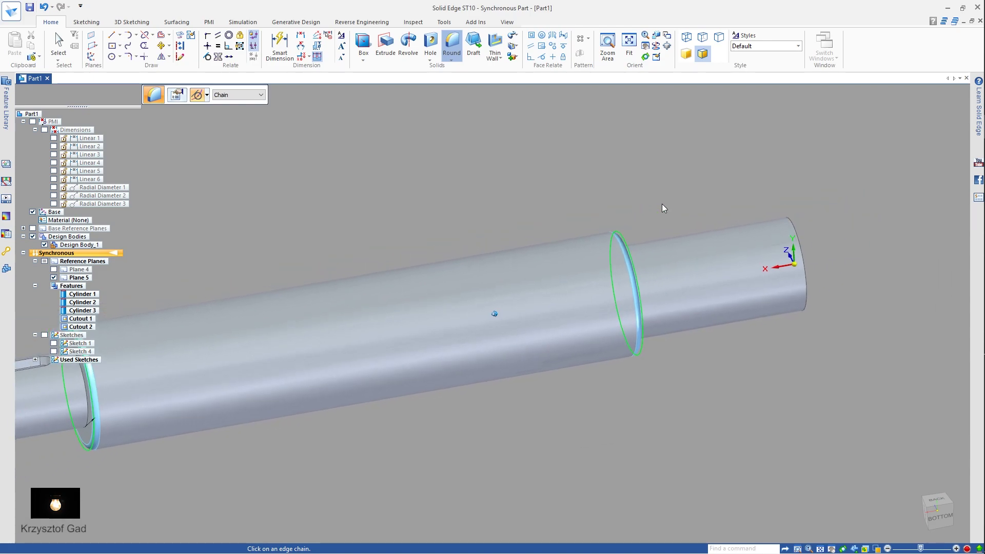
scroll(604, 199, down, 2)
right_click(606, 204)
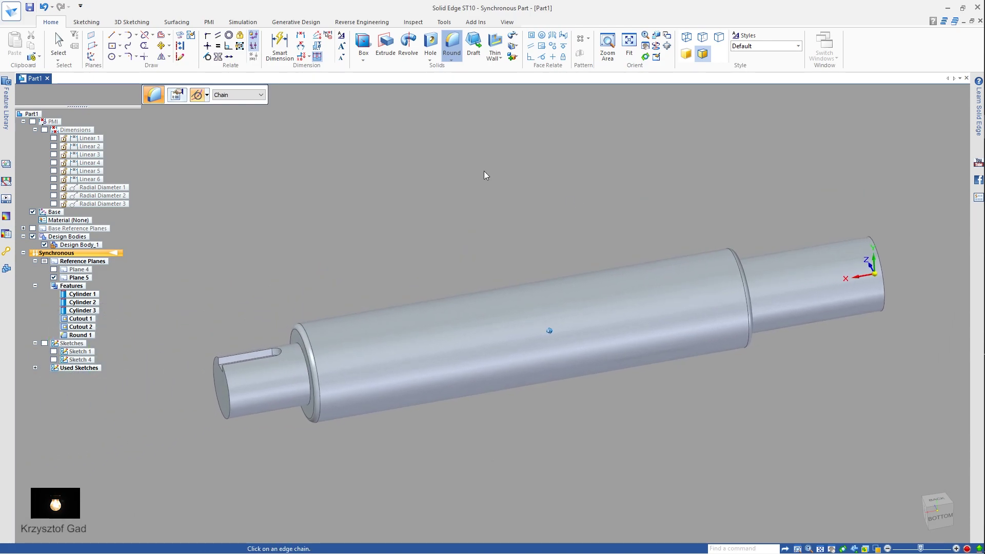
Chamfer the keyway end edge 2 mm and the opposite end edge 1 mm
click(452, 60)
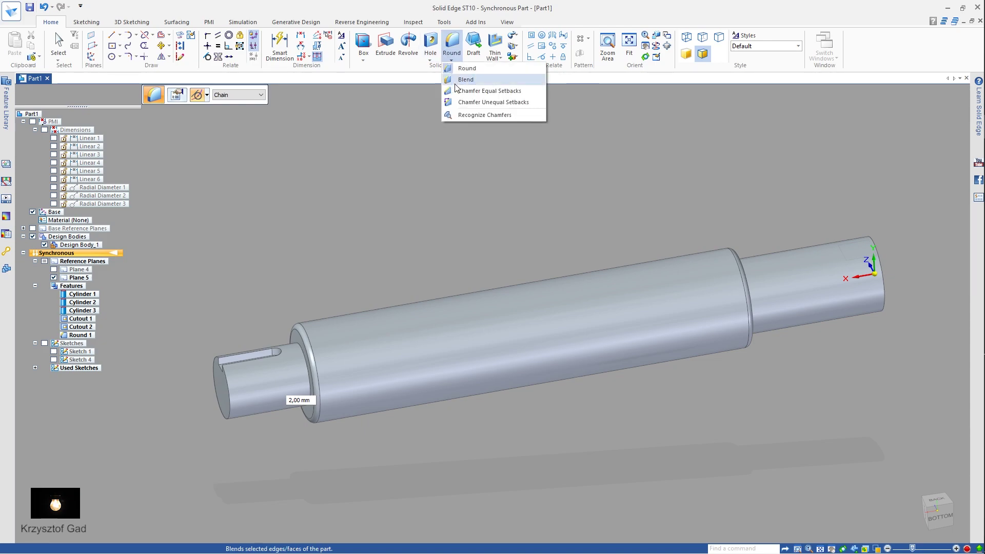
scroll(287, 308, up, 2)
scroll(204, 387, up, 1)
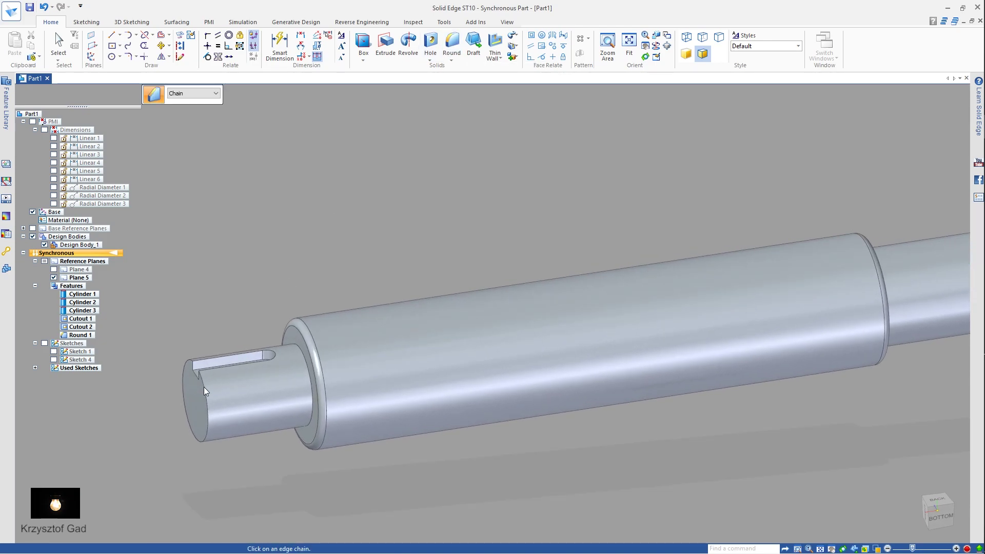
click(204, 388)
key(Return)
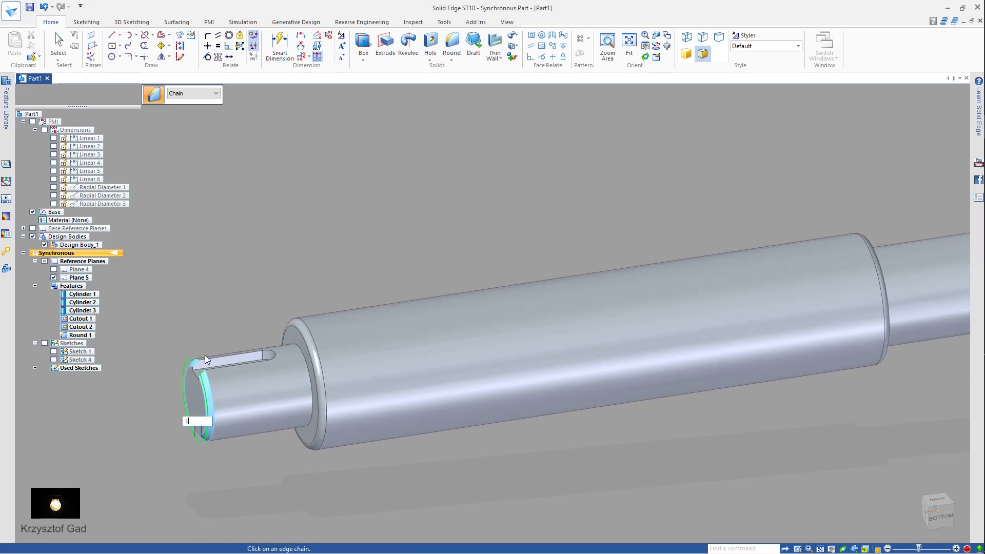
middle_drag(204, 355, 607, 286)
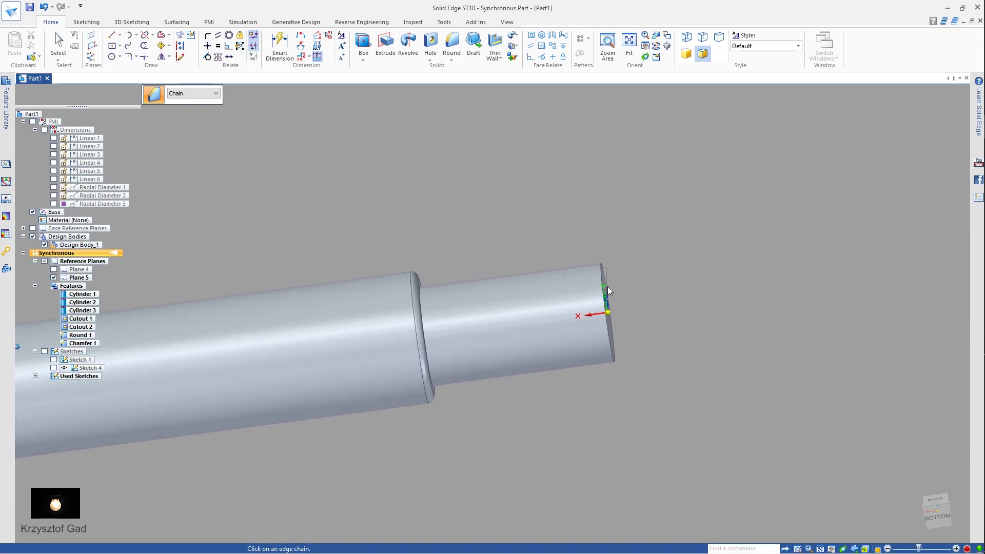
click(603, 294)
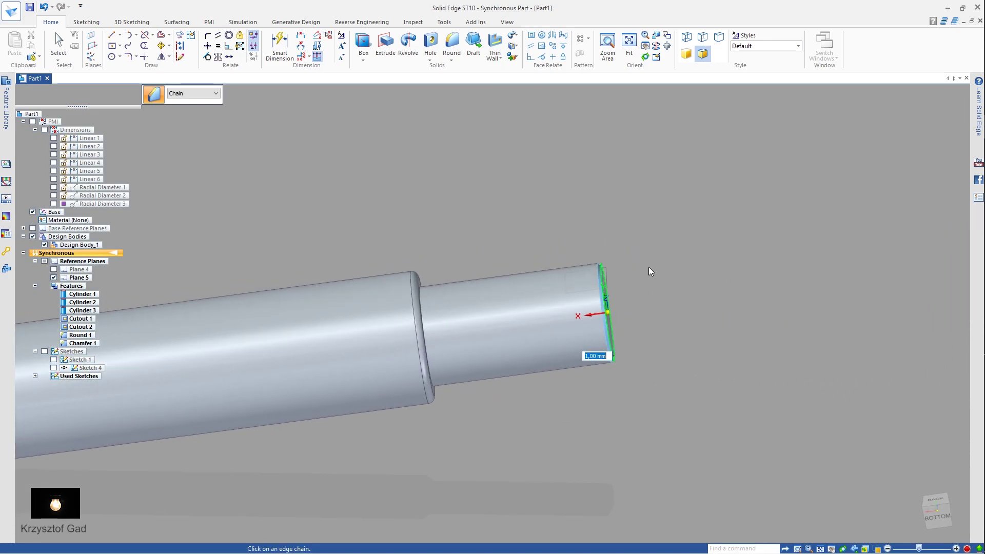
key(Return)
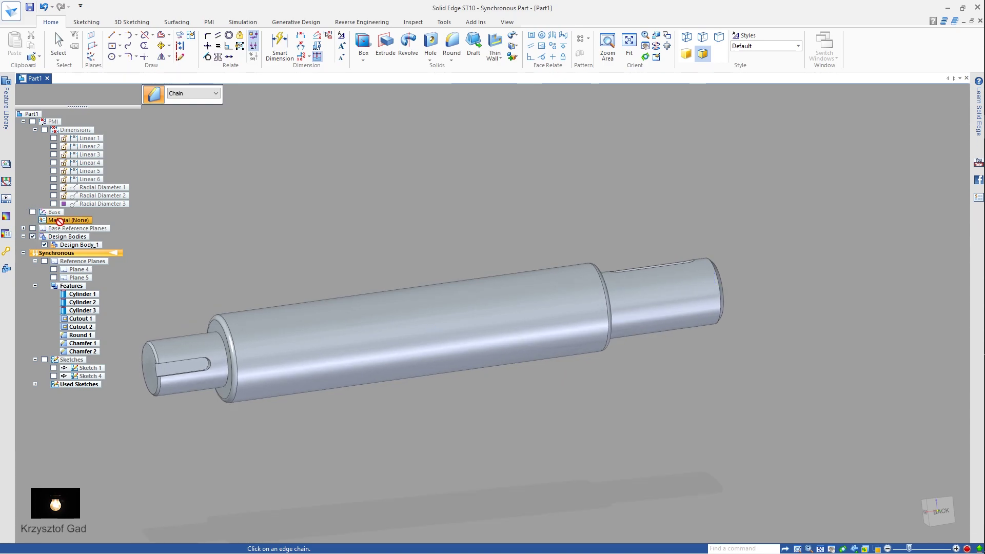
key(Escape)
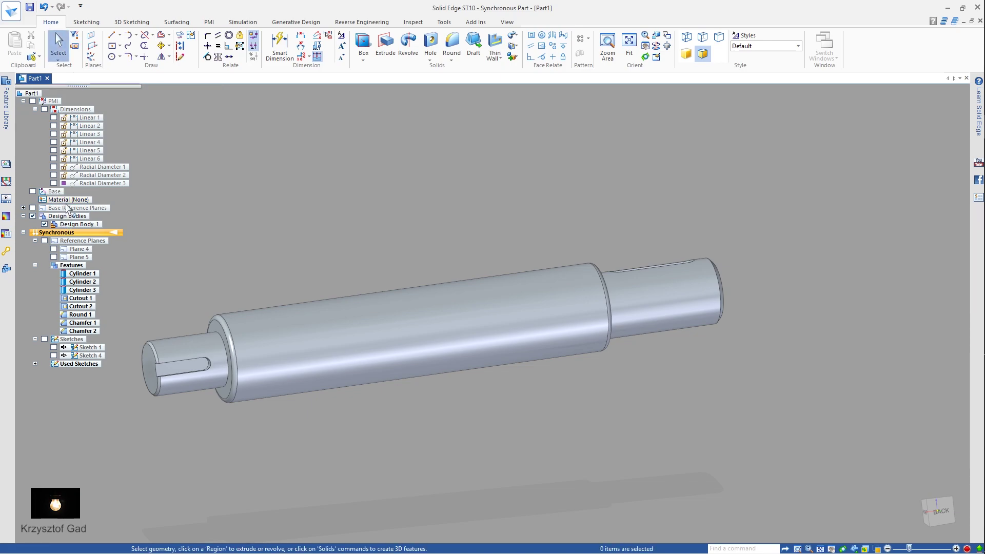
Assign Steel as the part's material
right_click(66, 200)
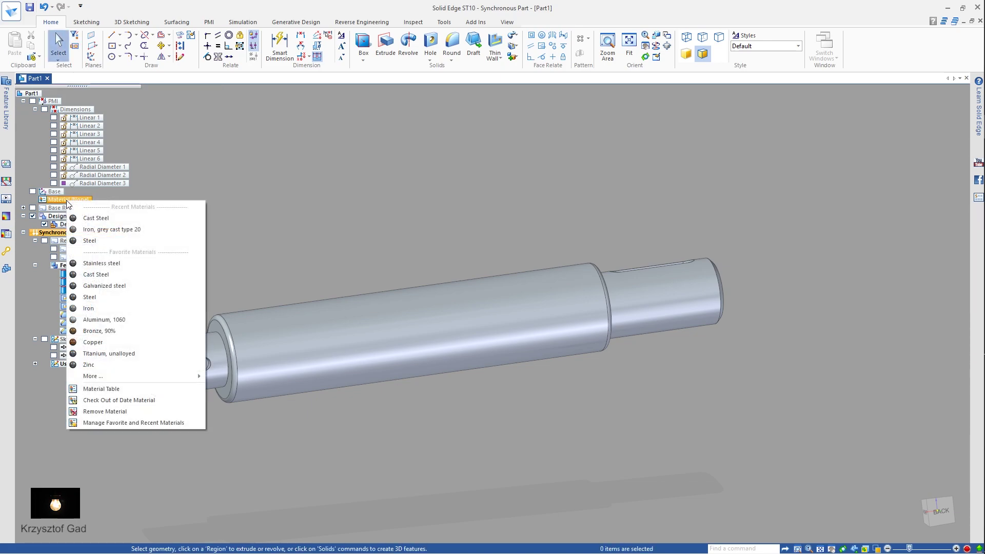
click(89, 240)
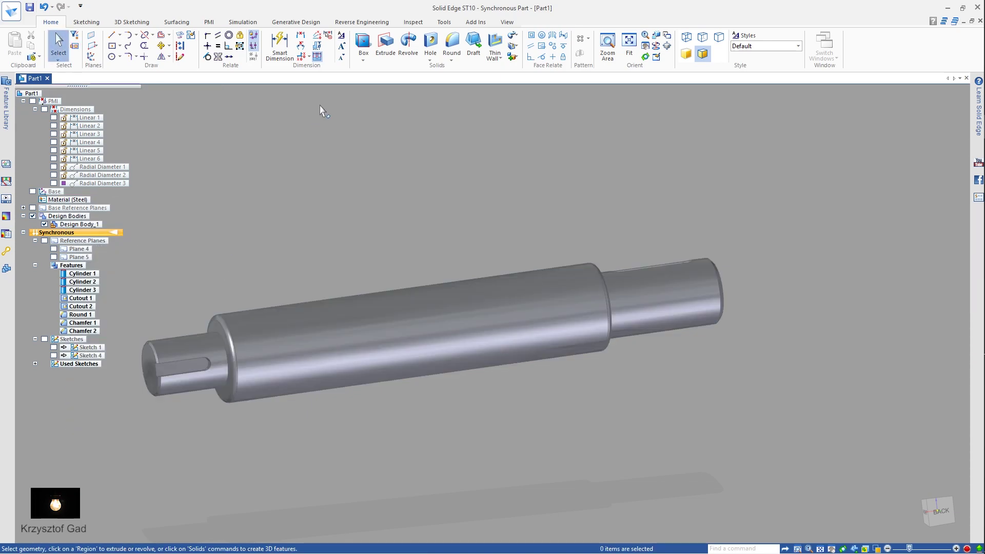
click(507, 22)
Use Part Painter to apply Blue (glass) to the whole shaft body
click(344, 56)
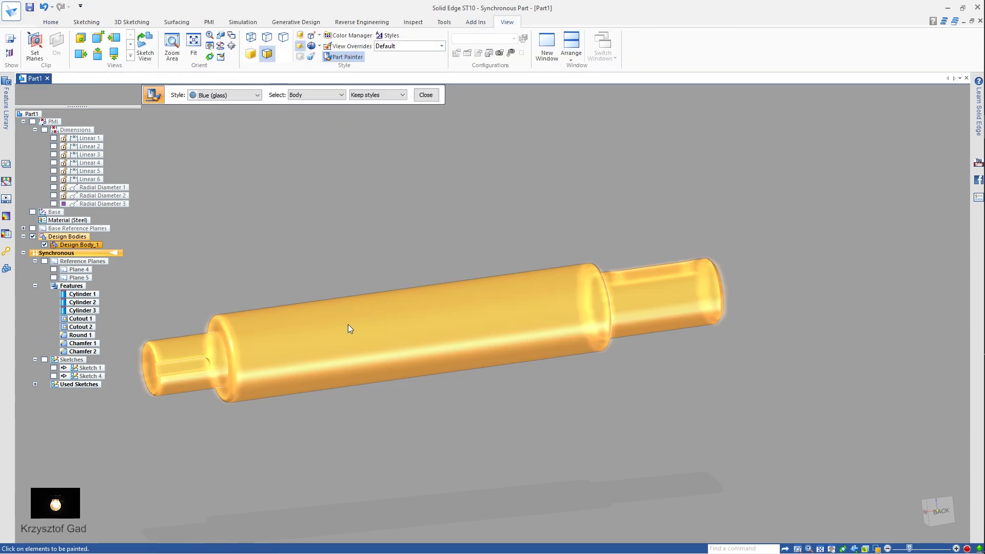
click(347, 329)
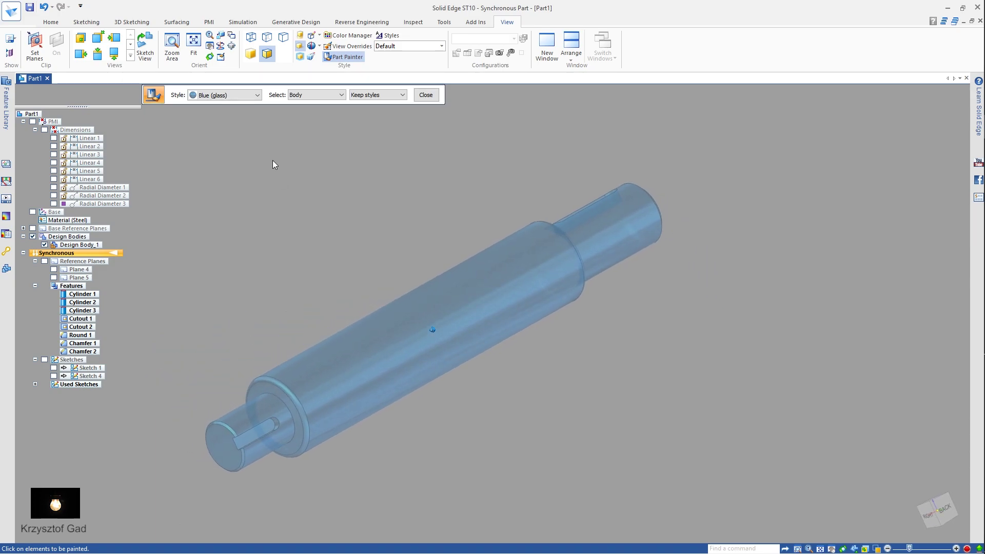